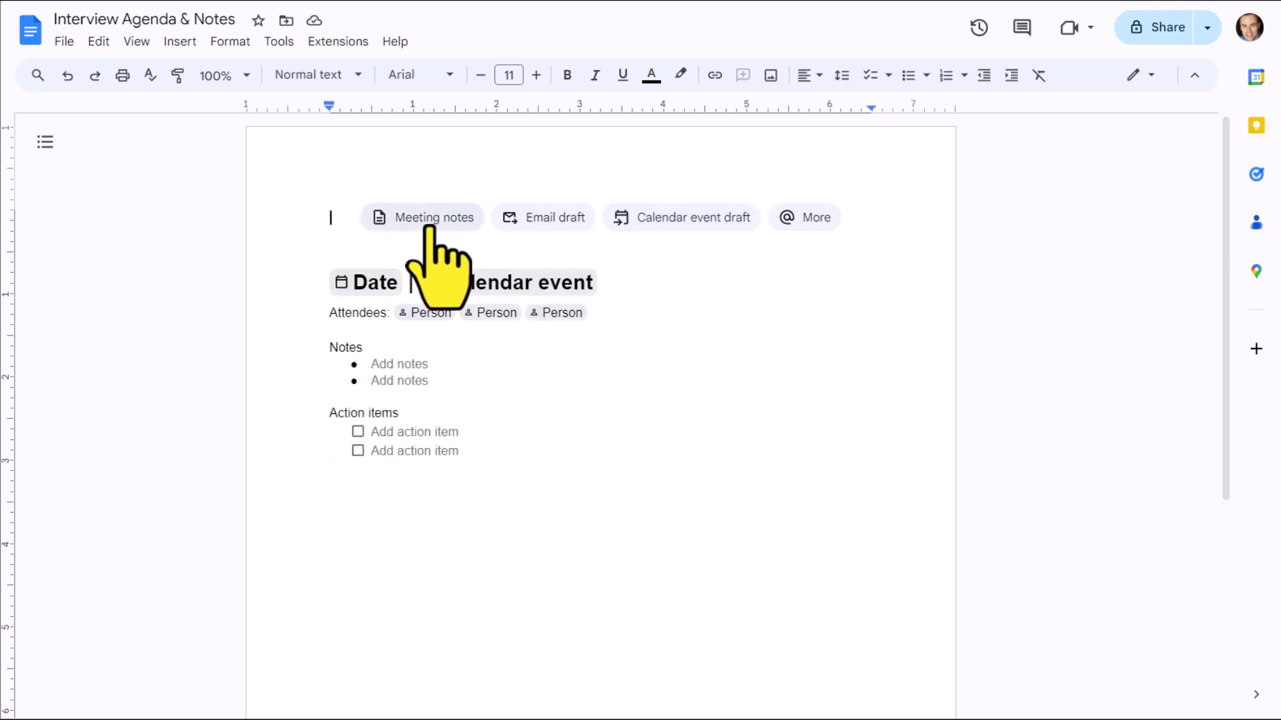
Insert a Meeting notes building block via @, test a 'budg' calendar search, then clear it.
{"action": "left_click", "coordinate": [429, 221]}
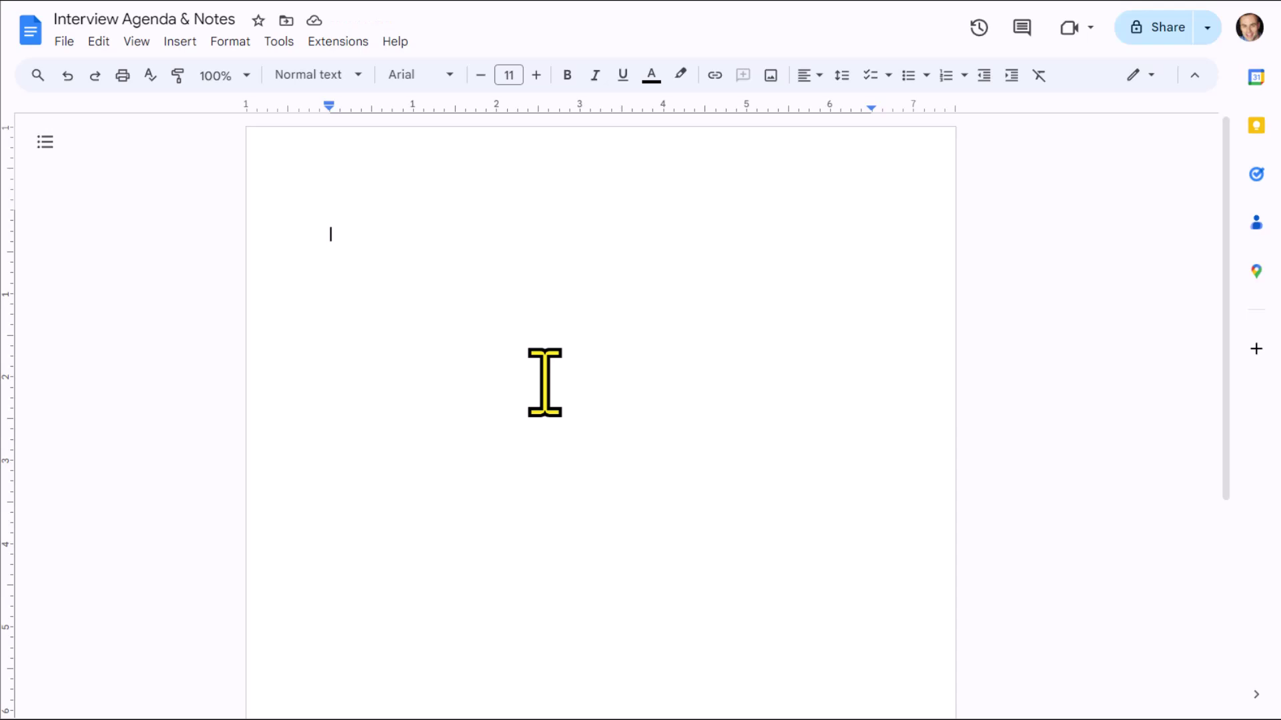
{"action": "type", "text": "@"}
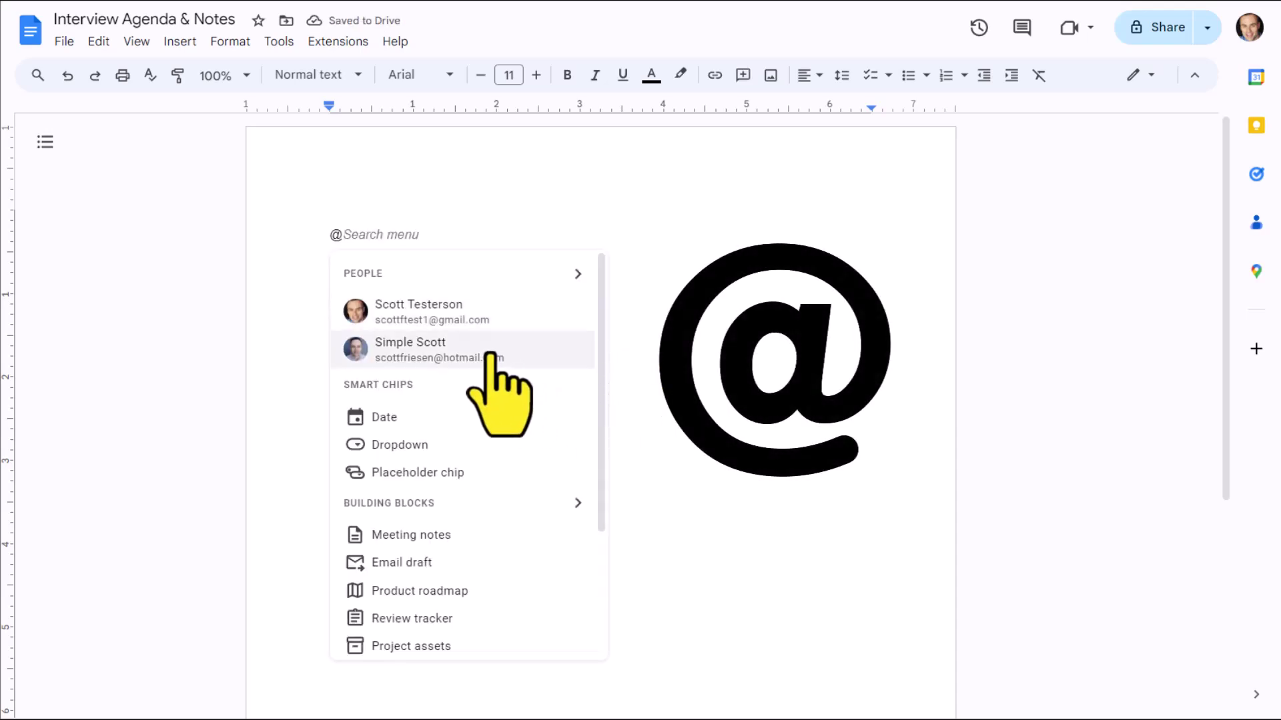
{"action": "scroll", "coordinate": [477, 397], "scroll_direction": "down", "scroll_amount": 1}
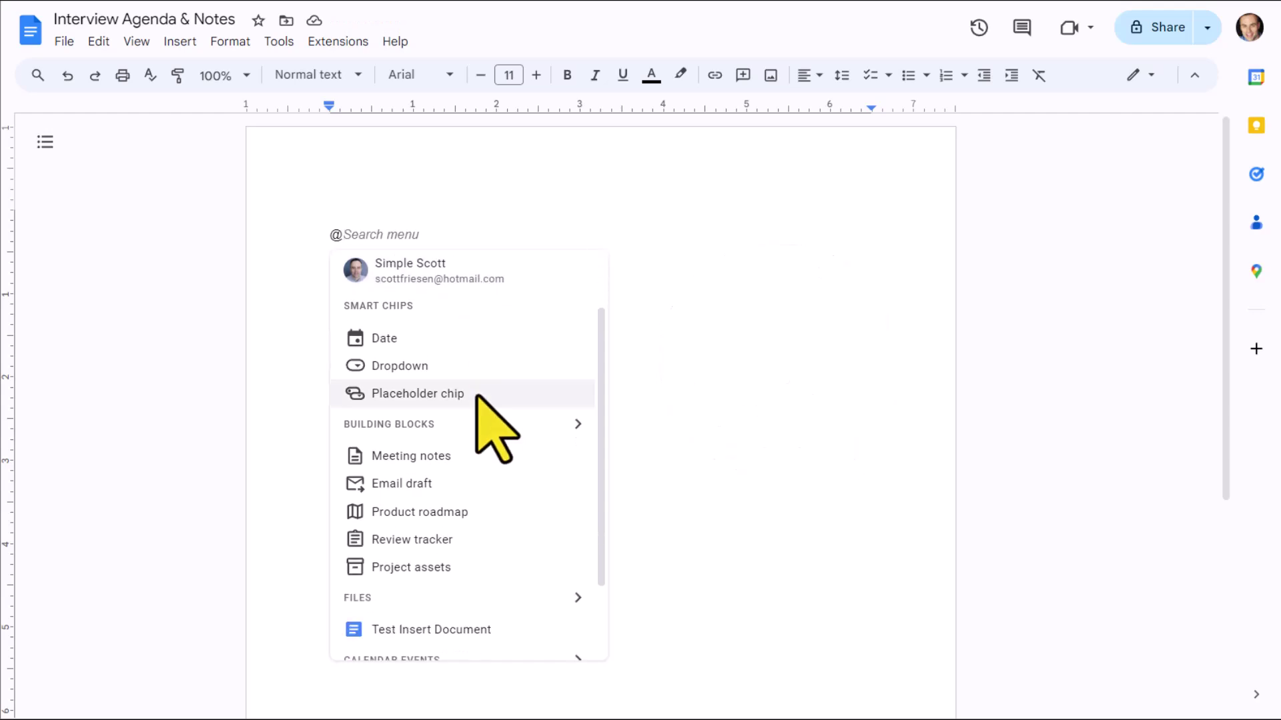
{"action": "scroll", "coordinate": [476, 396], "scroll_direction": "down", "scroll_amount": 1}
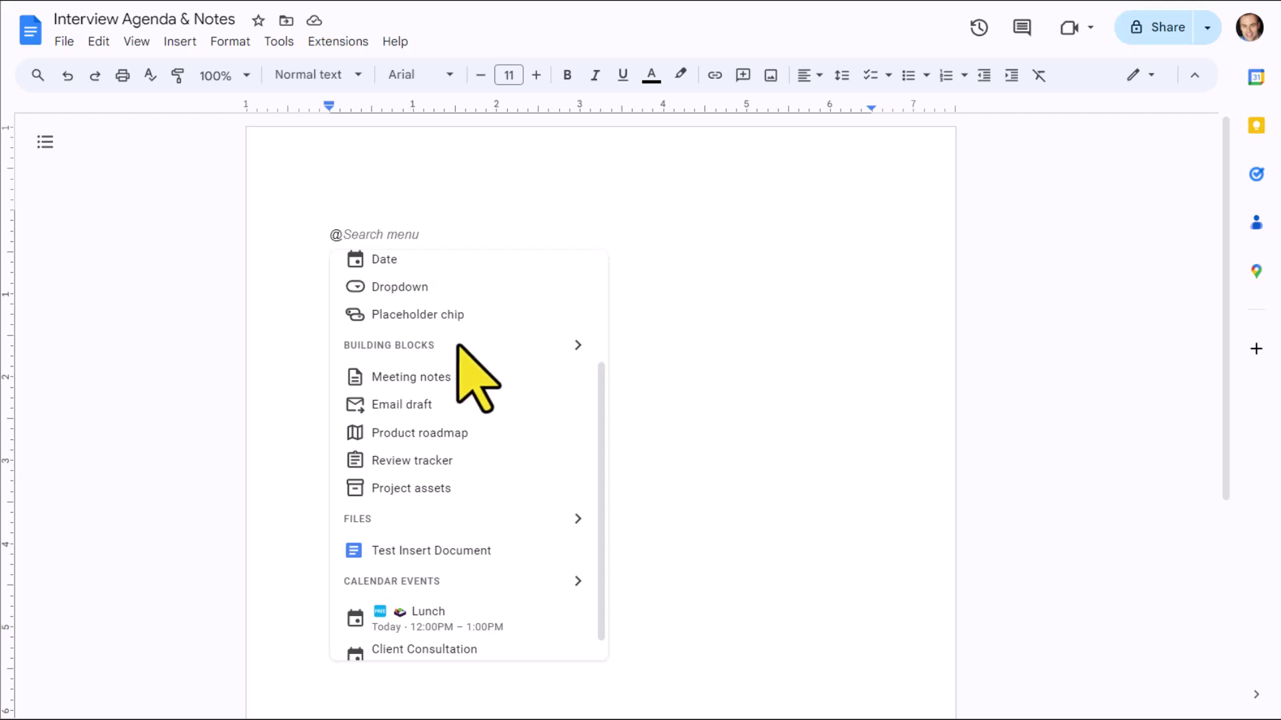
{"action": "left_click", "coordinate": [404, 378]}
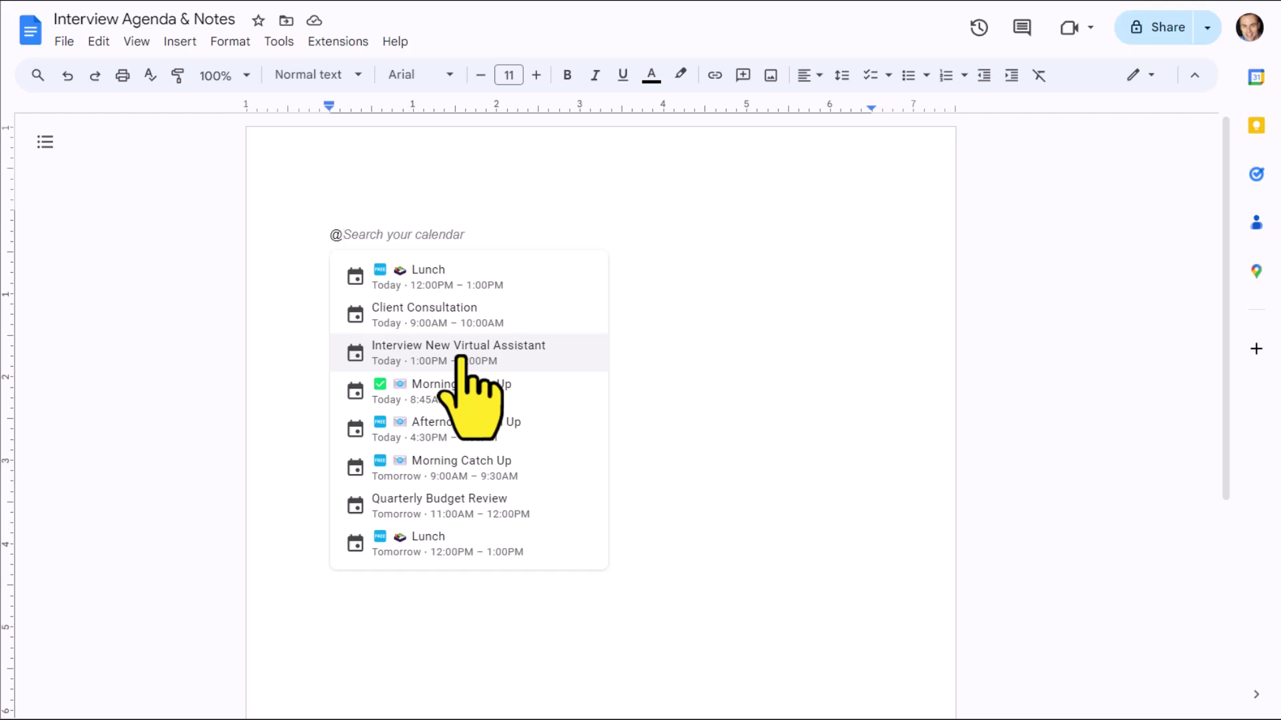
{"action": "type", "text": "budget"}
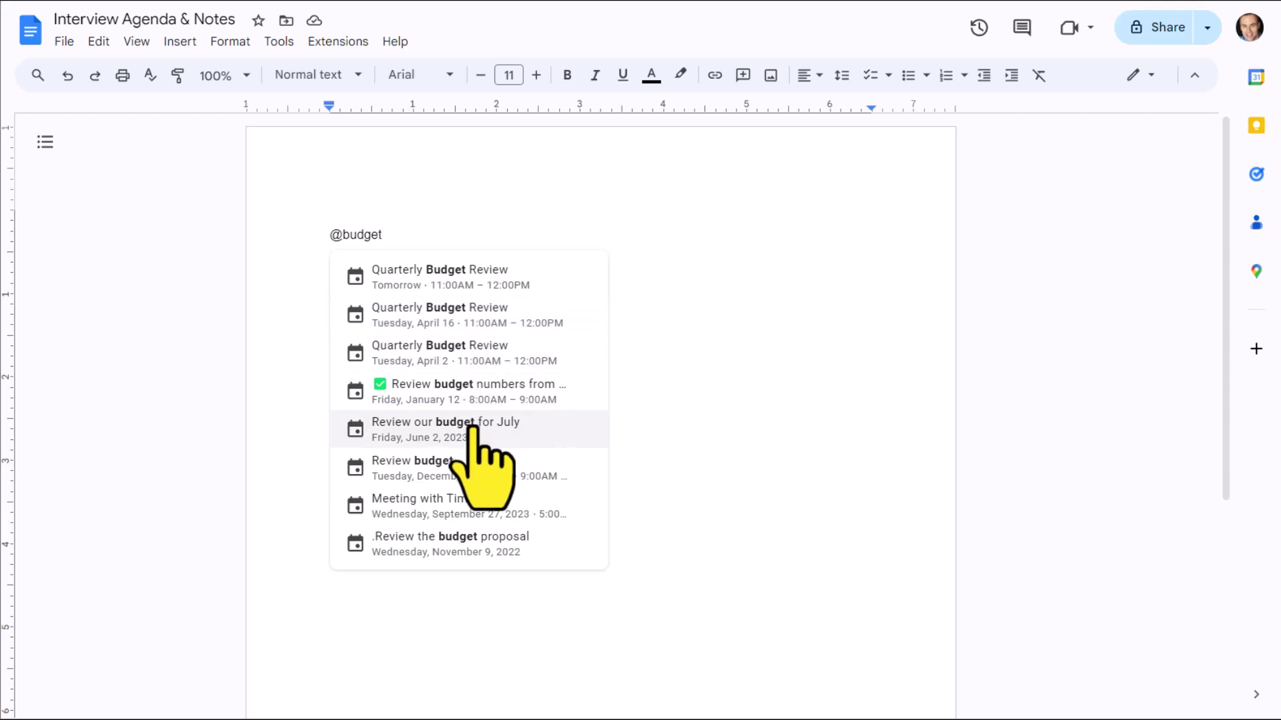
{"action": "key", "text": "BackSpace"}
{"action": "key", "text": "BackSpace"}
{"action": "key", "text": "BackSpace"}
{"action": "key", "text": "BackSpace"}
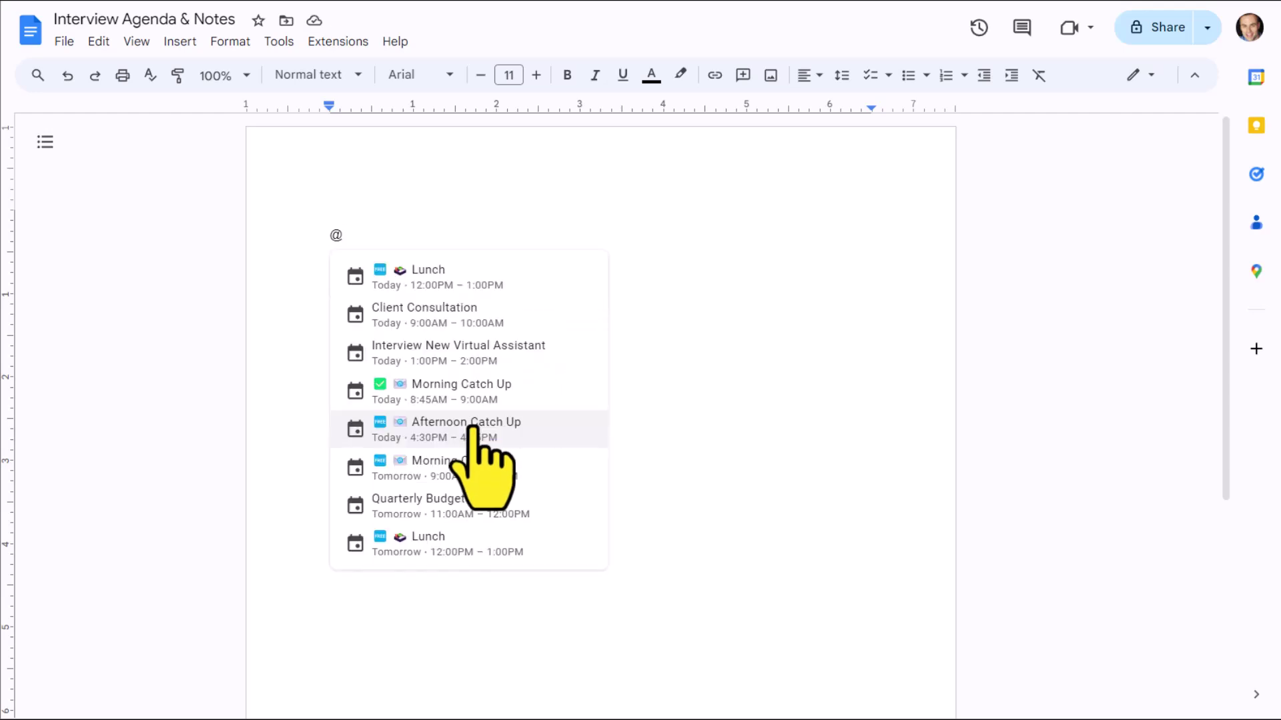
Link the meeting notes to the Interview New Virtual Assistant event and check its event and attendee cards.
{"action": "left_click", "coordinate": [444, 350]}
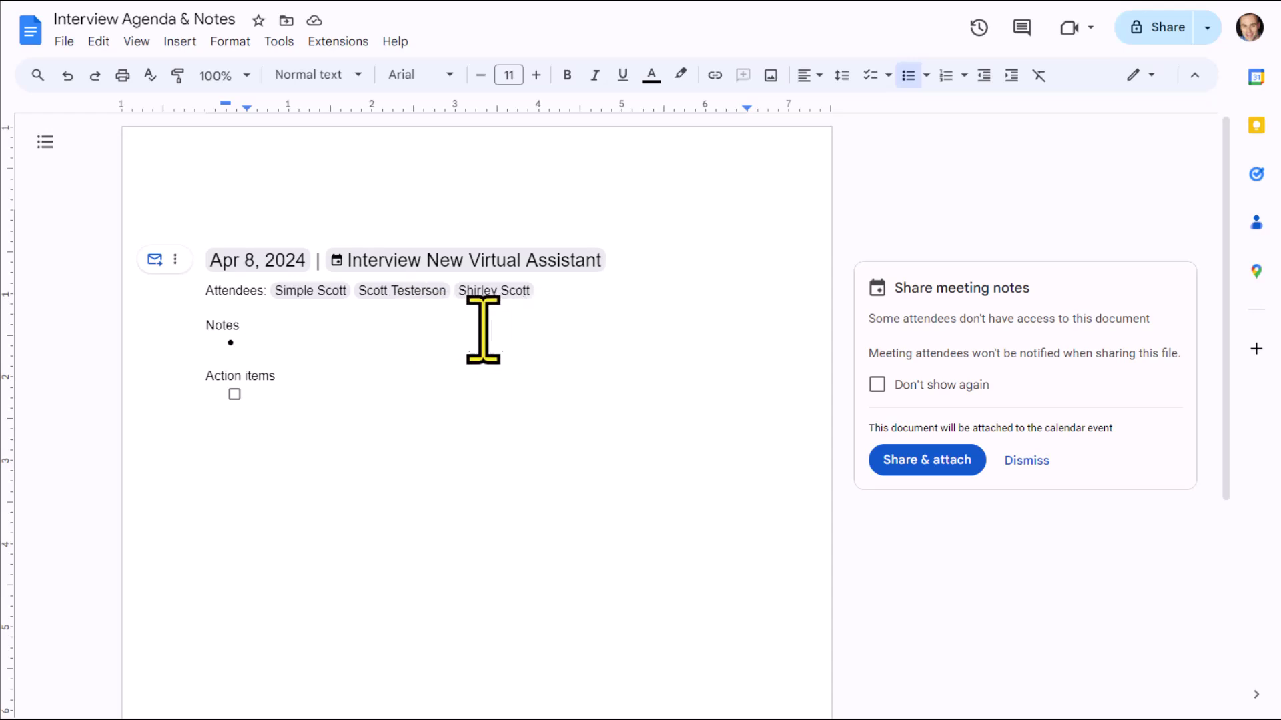
{"action": "mouse_move", "coordinate": [473, 265]}
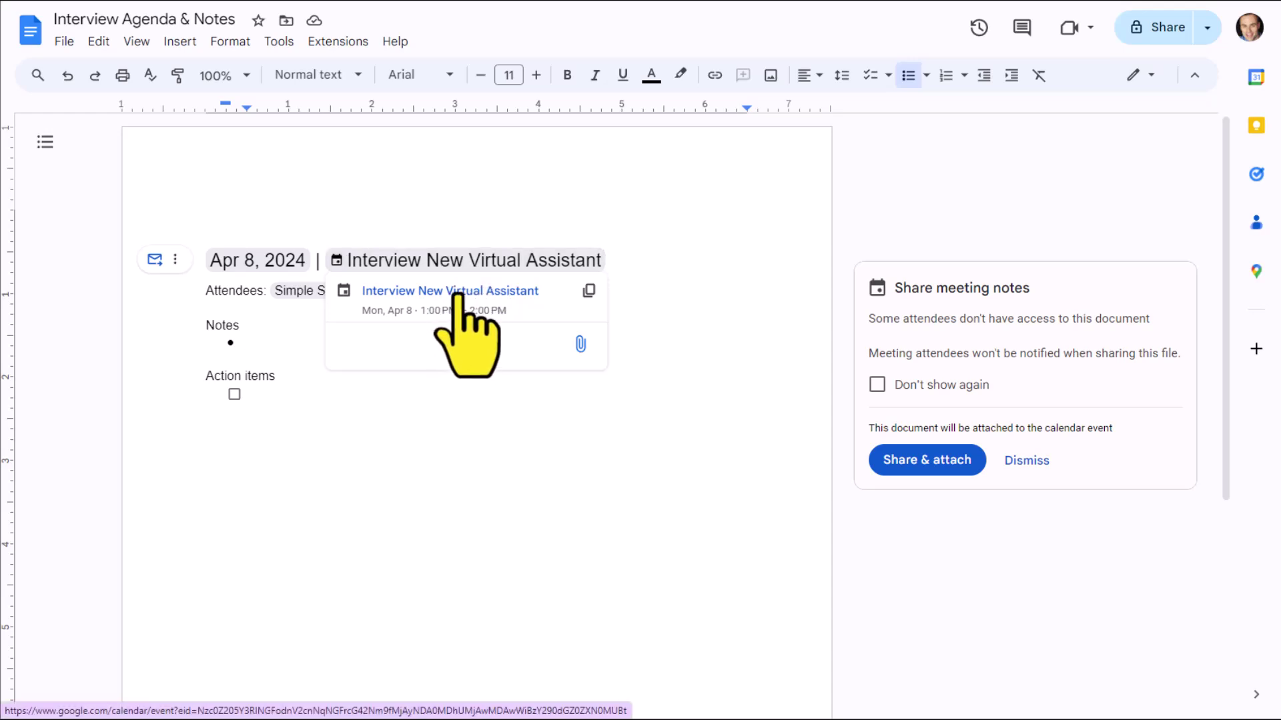
{"action": "left_click", "coordinate": [480, 180]}
{"action": "mouse_move", "coordinate": [313, 293]}
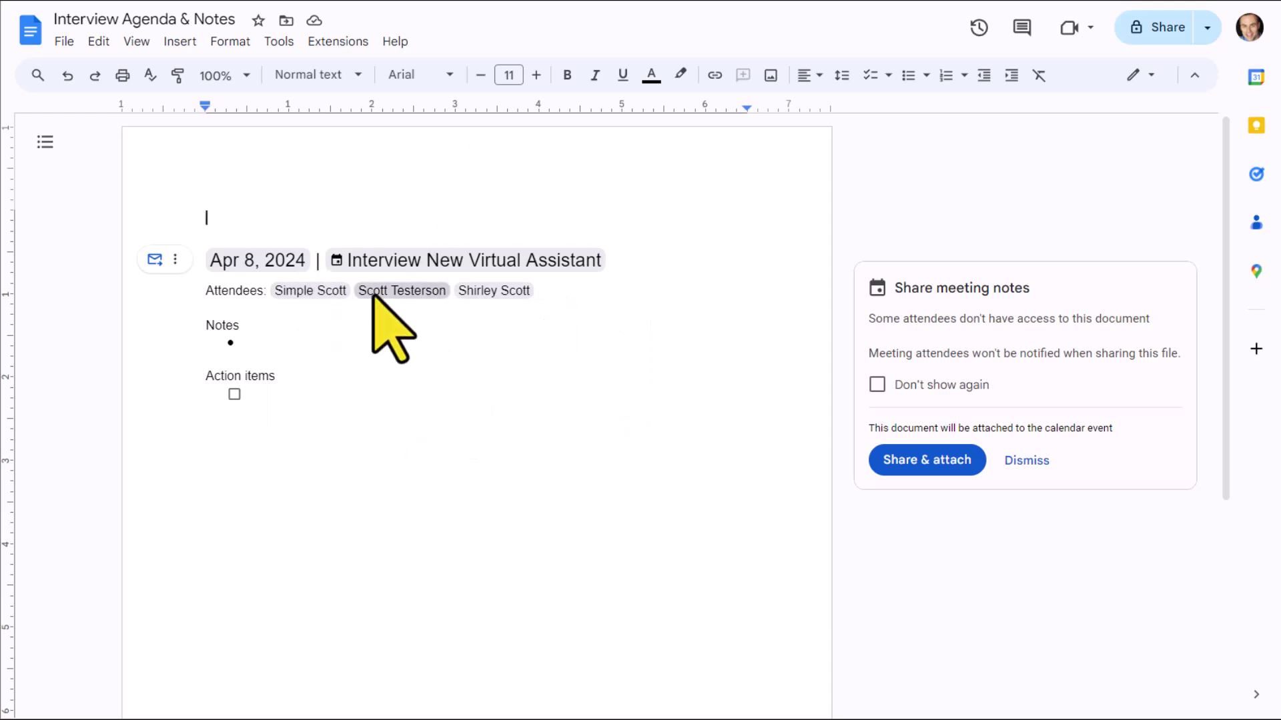
{"action": "mouse_move", "coordinate": [465, 292]}
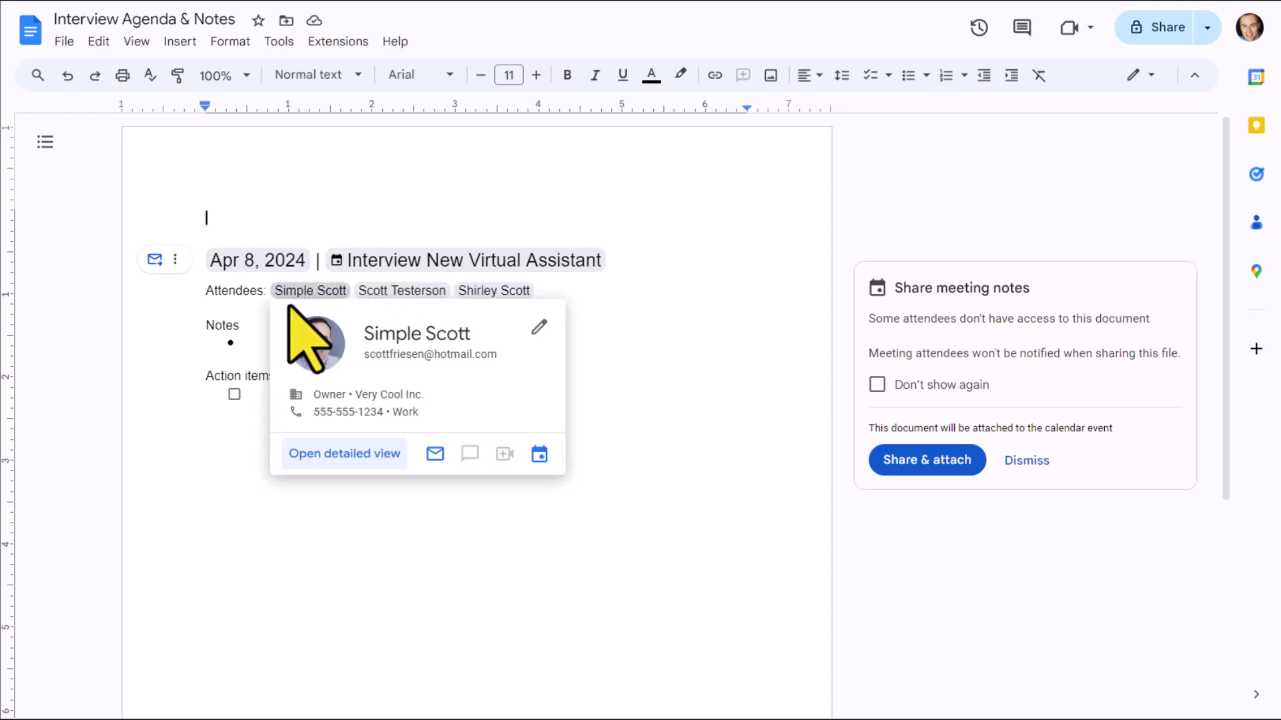
{"action": "left_click", "coordinate": [222, 501]}
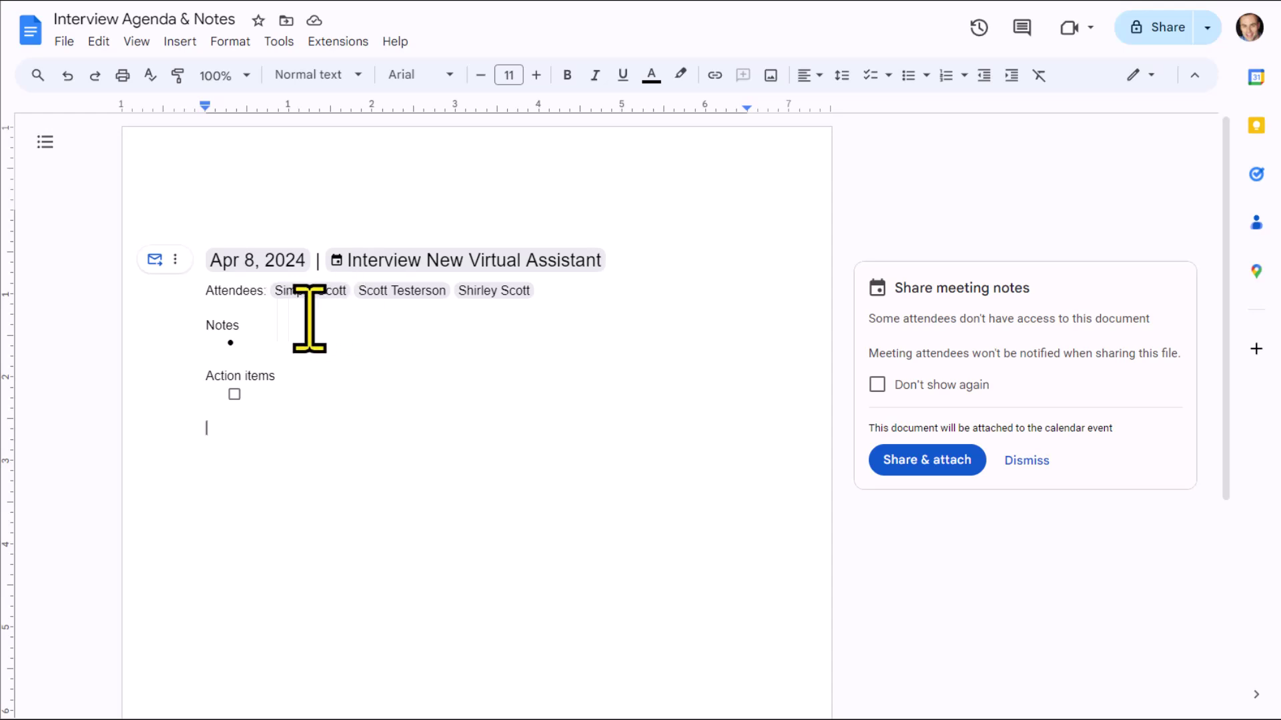
Share and attach the notes, giving the event attendees Commenter access.
{"action": "left_click", "coordinate": [911, 467]}
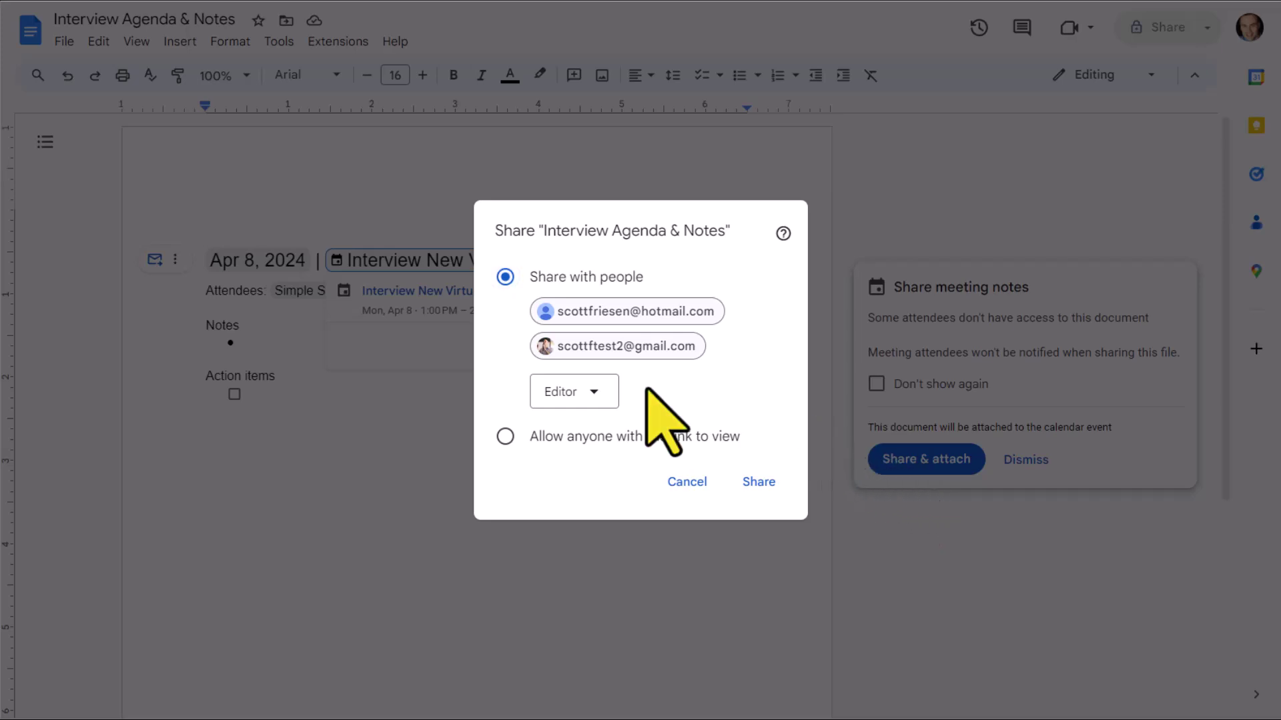
{"action": "left_click", "coordinate": [592, 395]}
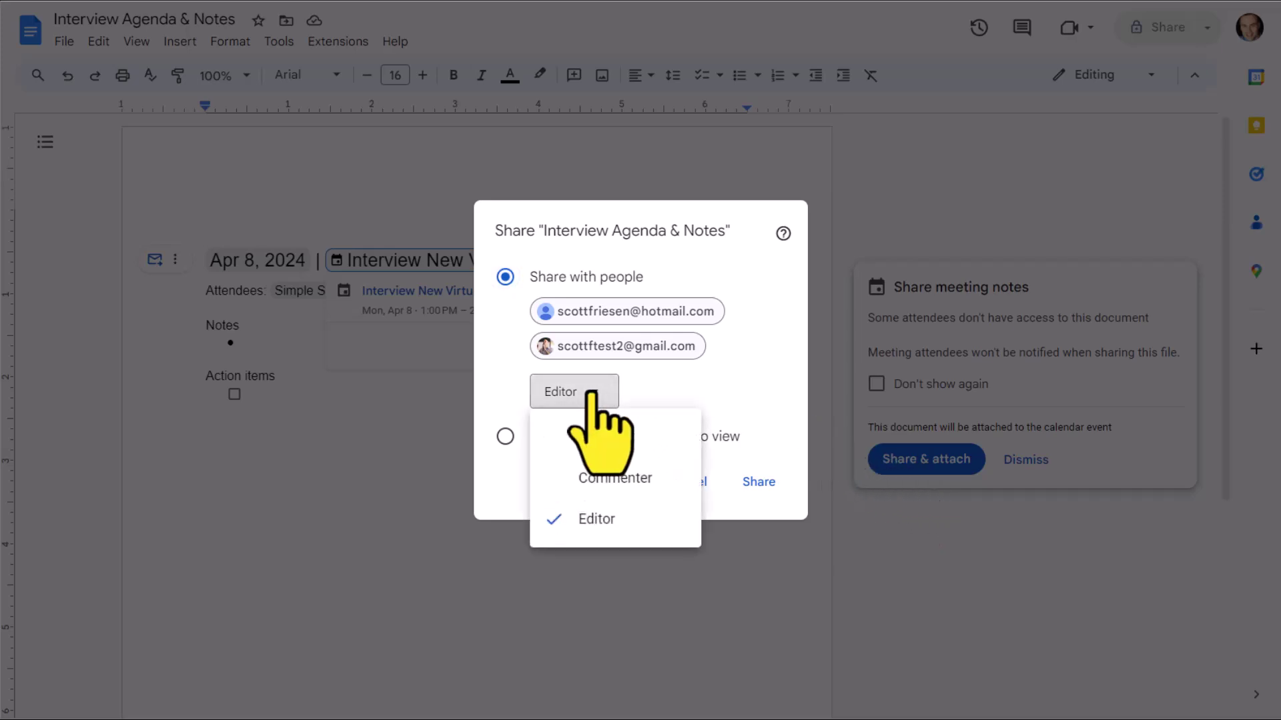
{"action": "left_click", "coordinate": [611, 479]}
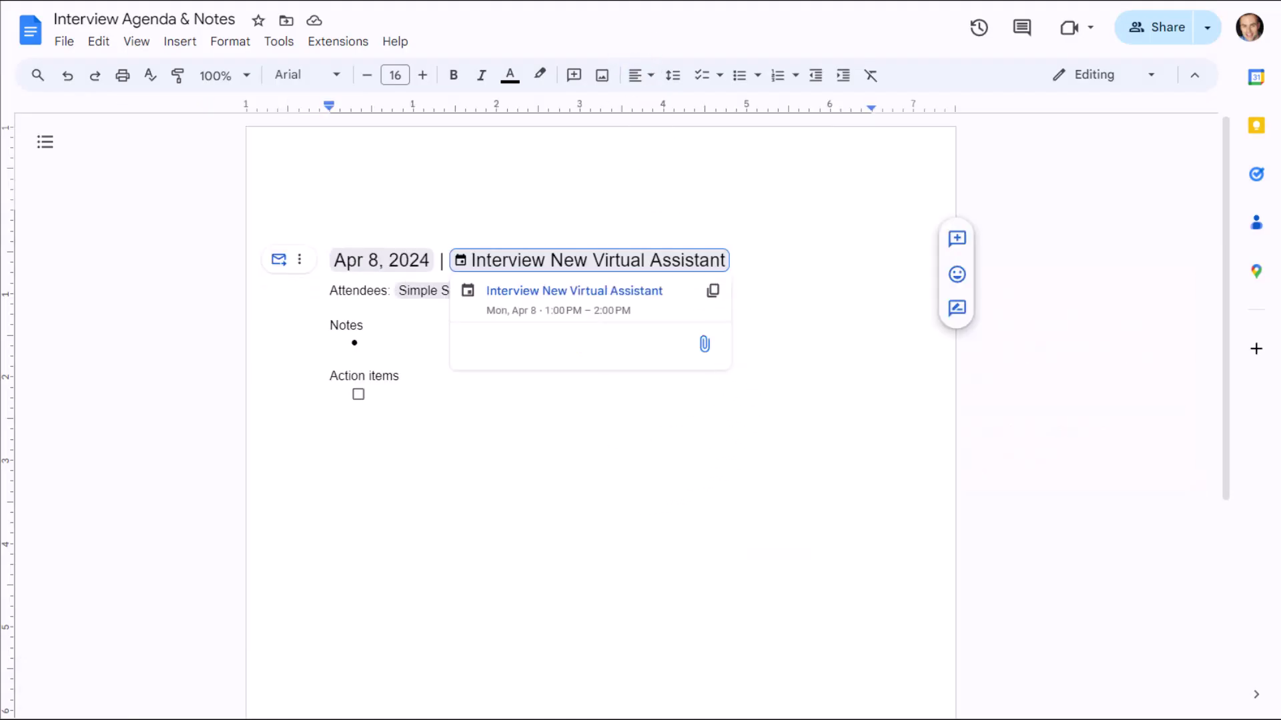
{"action": "left_click", "coordinate": [634, 1]}
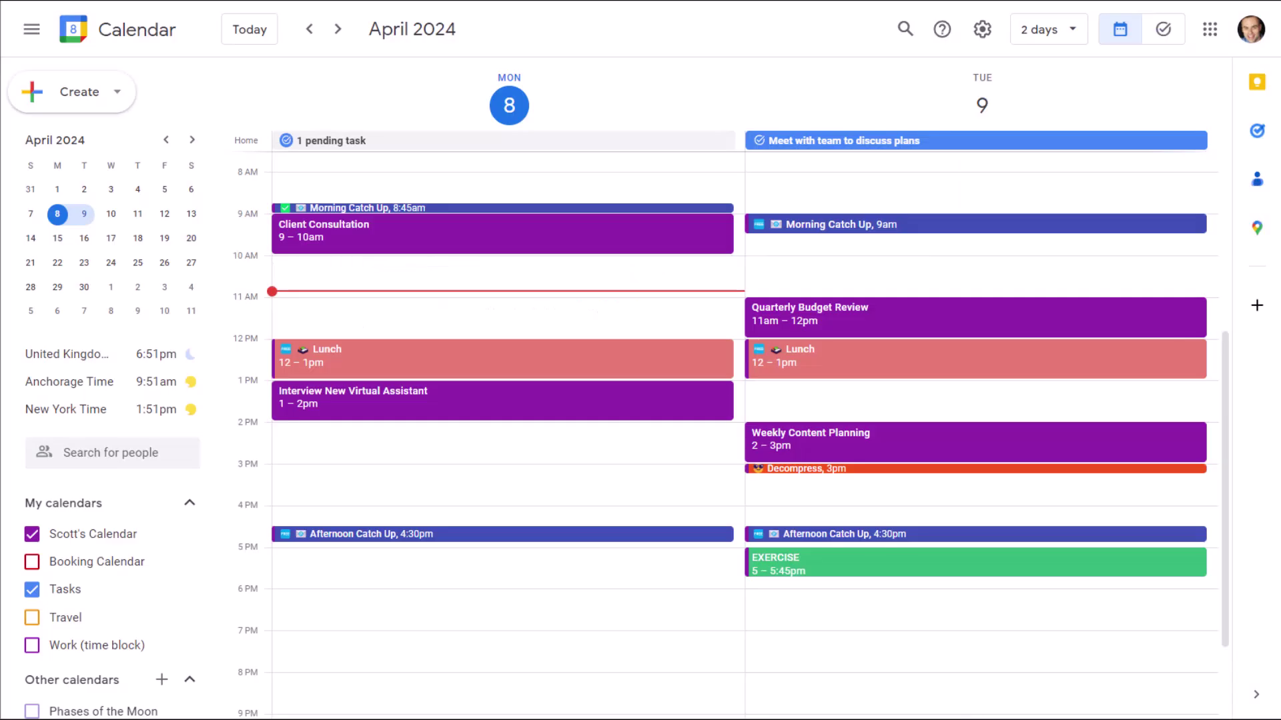
{"action": "left_click", "coordinate": [437, 403]}
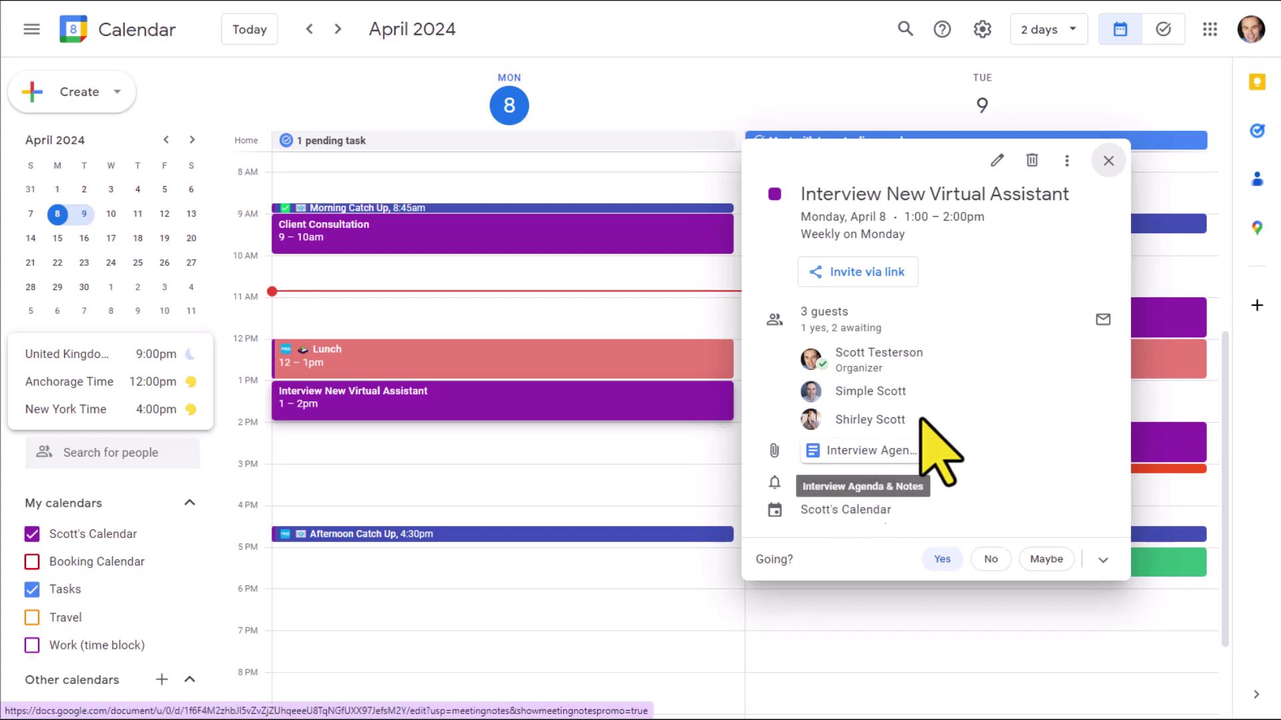
{"action": "left_click", "coordinate": [997, 160]}
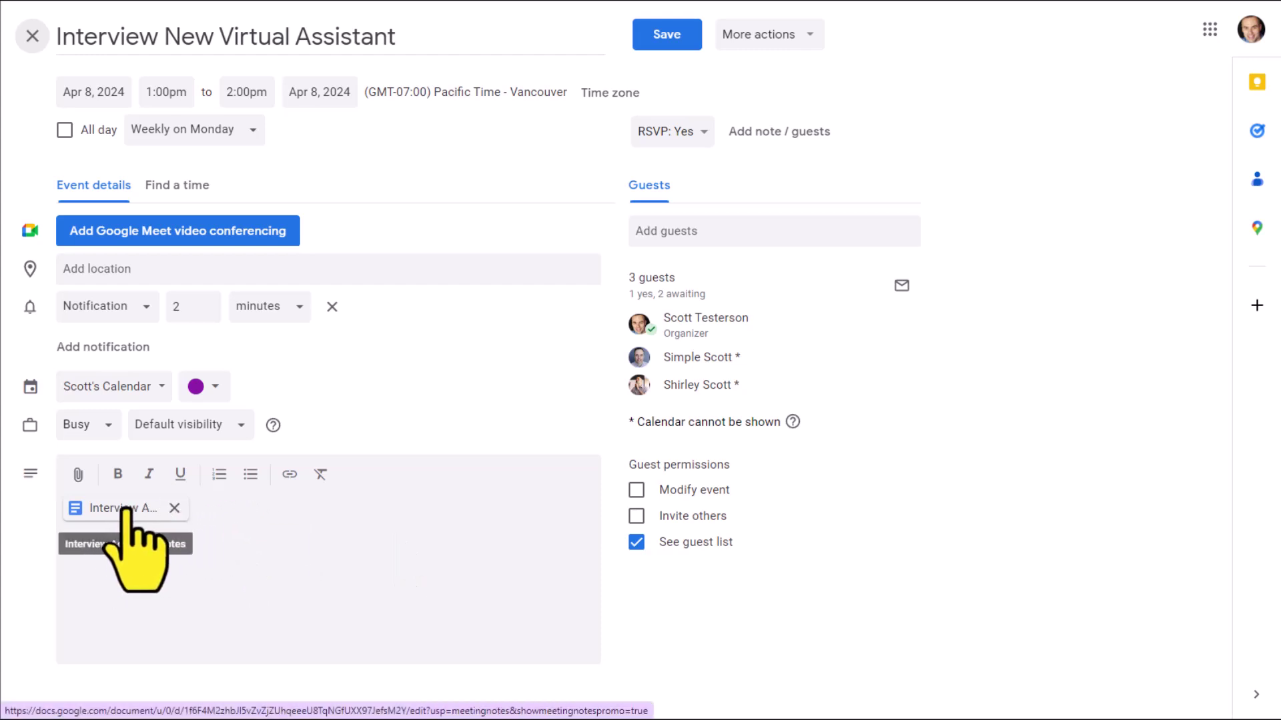
{"action": "left_click", "coordinate": [32, 36]}
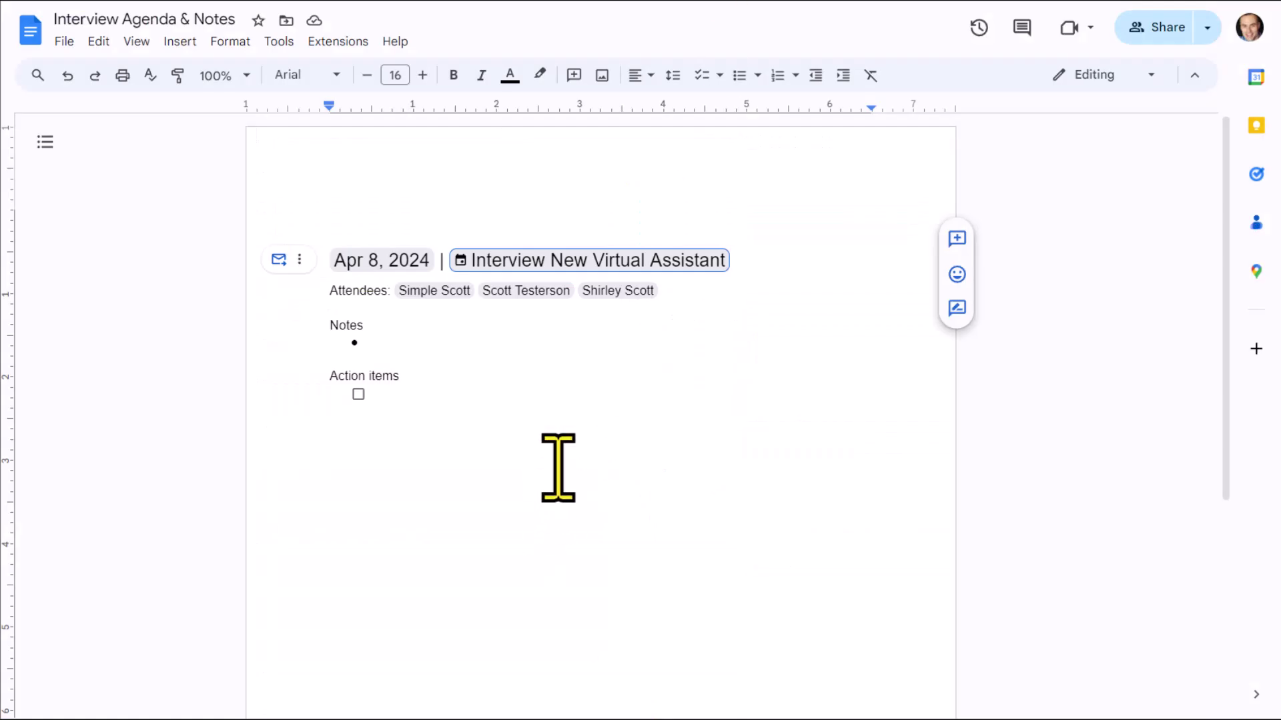
Add agenda bullets after 'Review the budget', including a new item beginning 'Add'.
{"action": "left_click", "coordinate": [397, 343]}
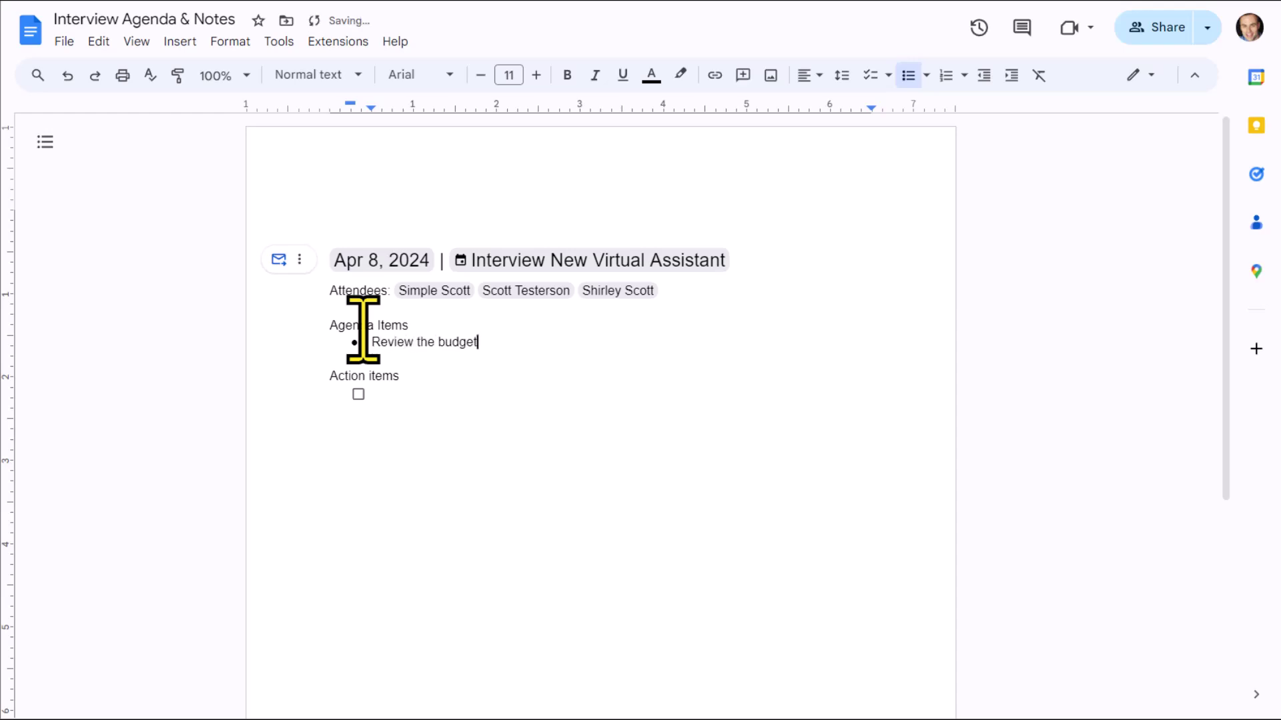
{"action": "key", "text": "Return"}
{"action": "type", "text": "Address the cold temp in ght"}
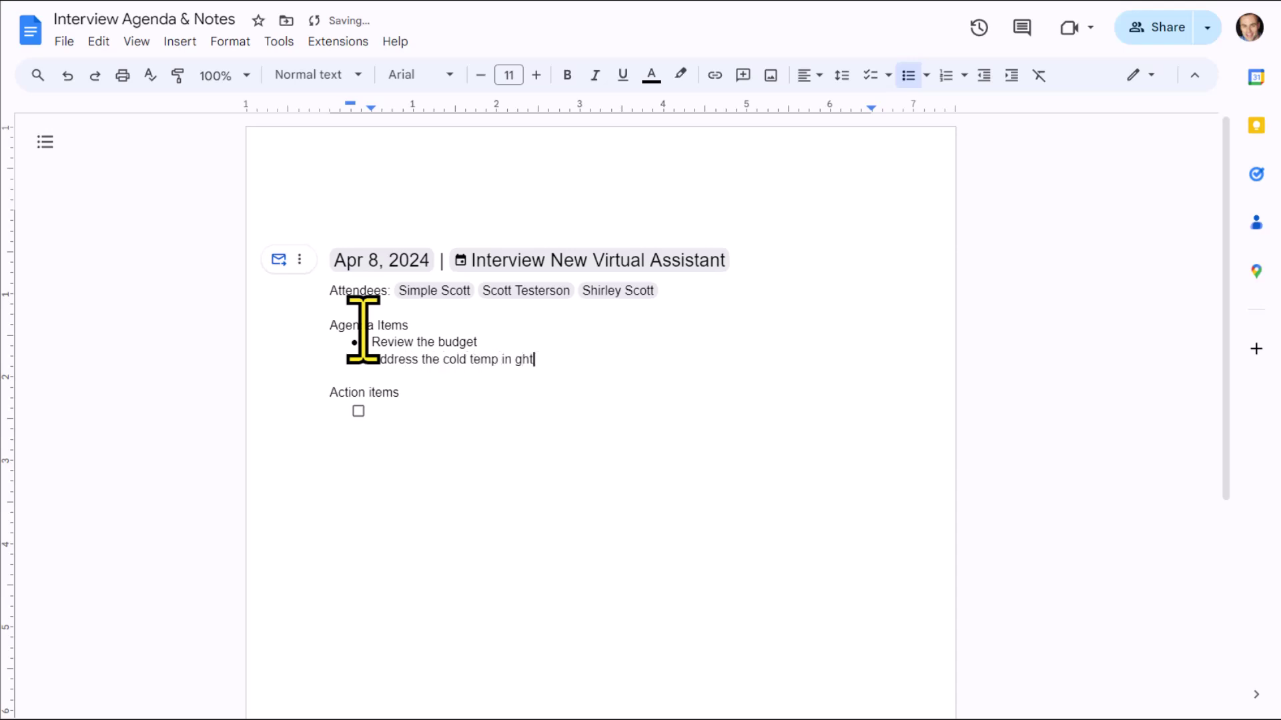
{"action": "key", "text": "Return"}
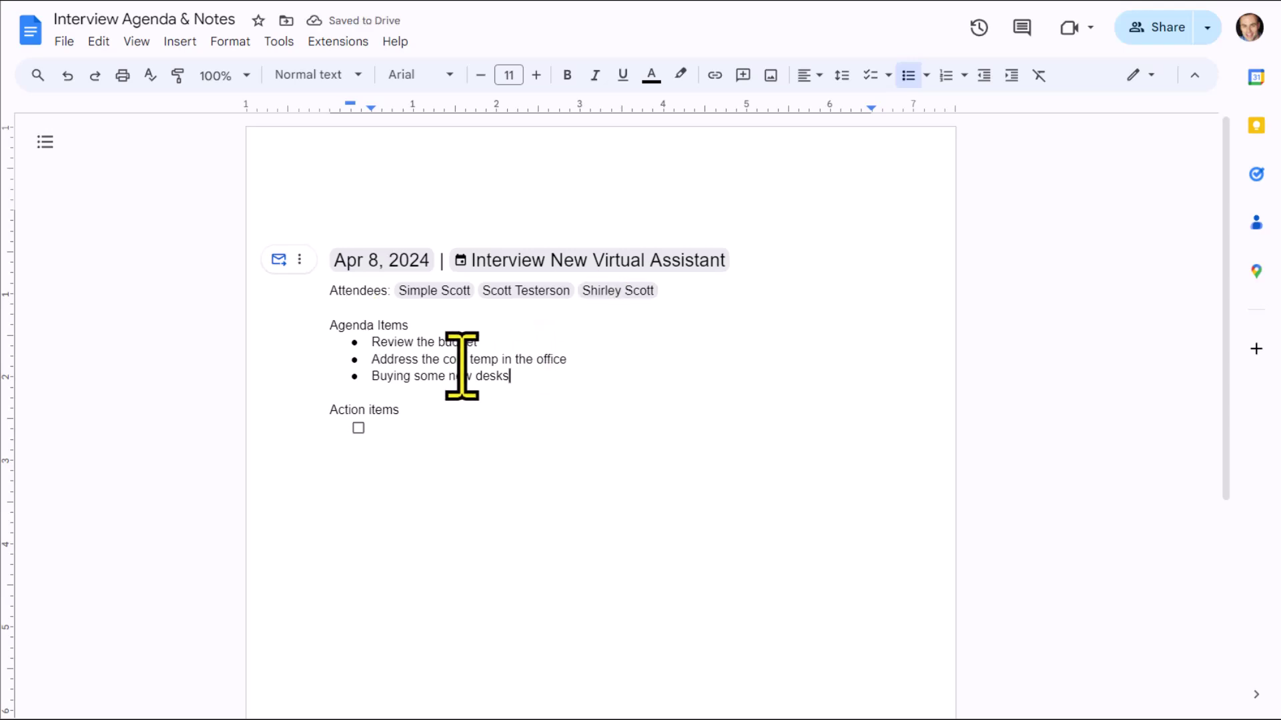
{"action": "left_click", "coordinate": [420, 429]}
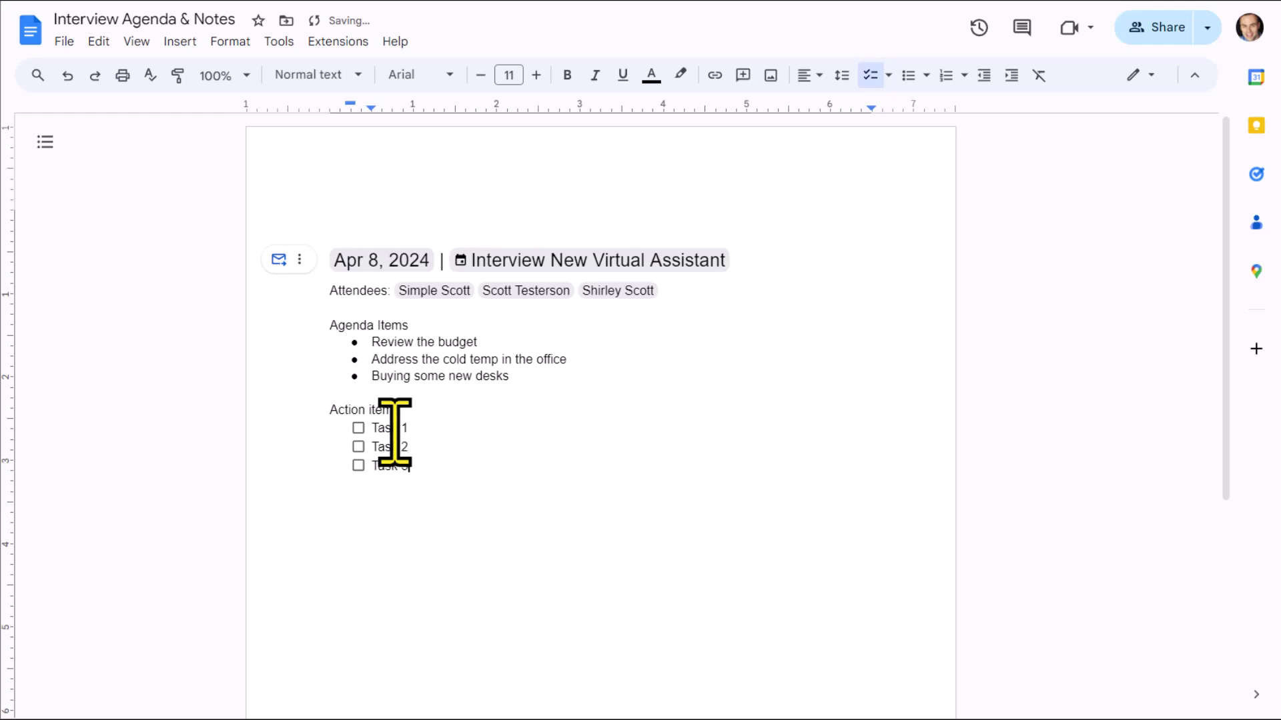
Assign Task 1 to an attendee with an @ mention and check off Tasks 1 and 2.
{"action": "left_click", "coordinate": [465, 427]}
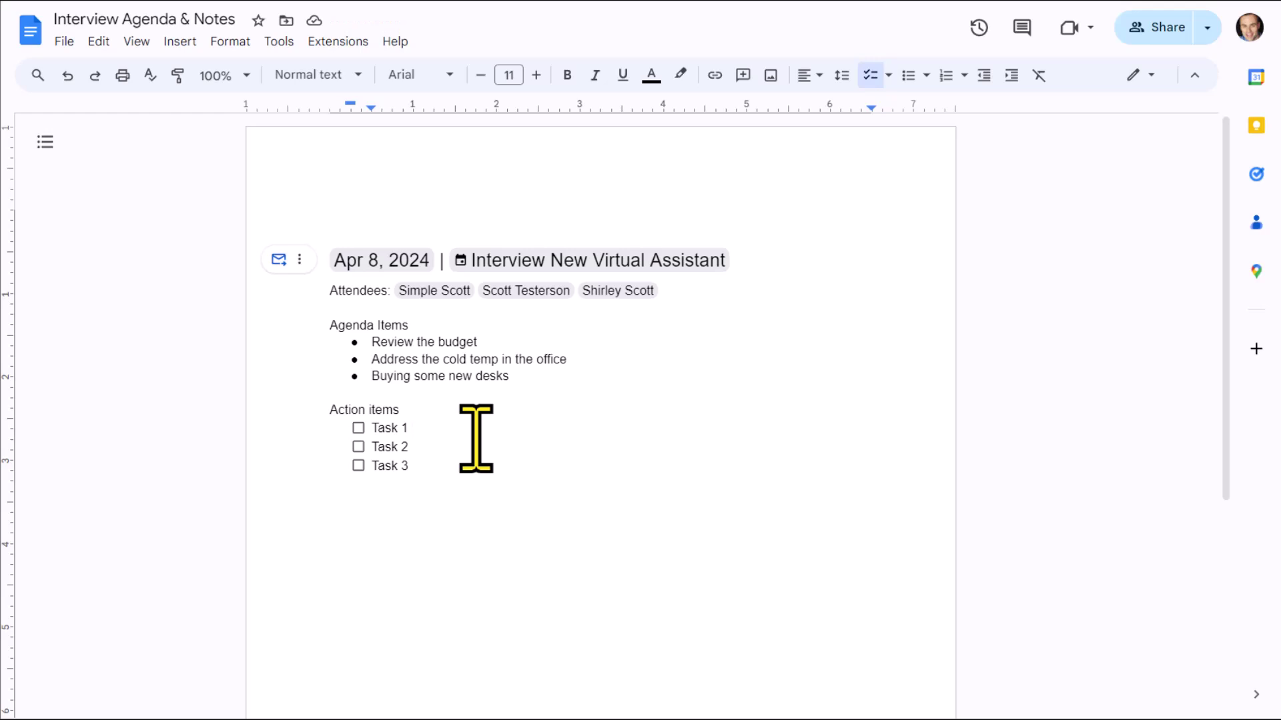
{"action": "type", "text": "@"}
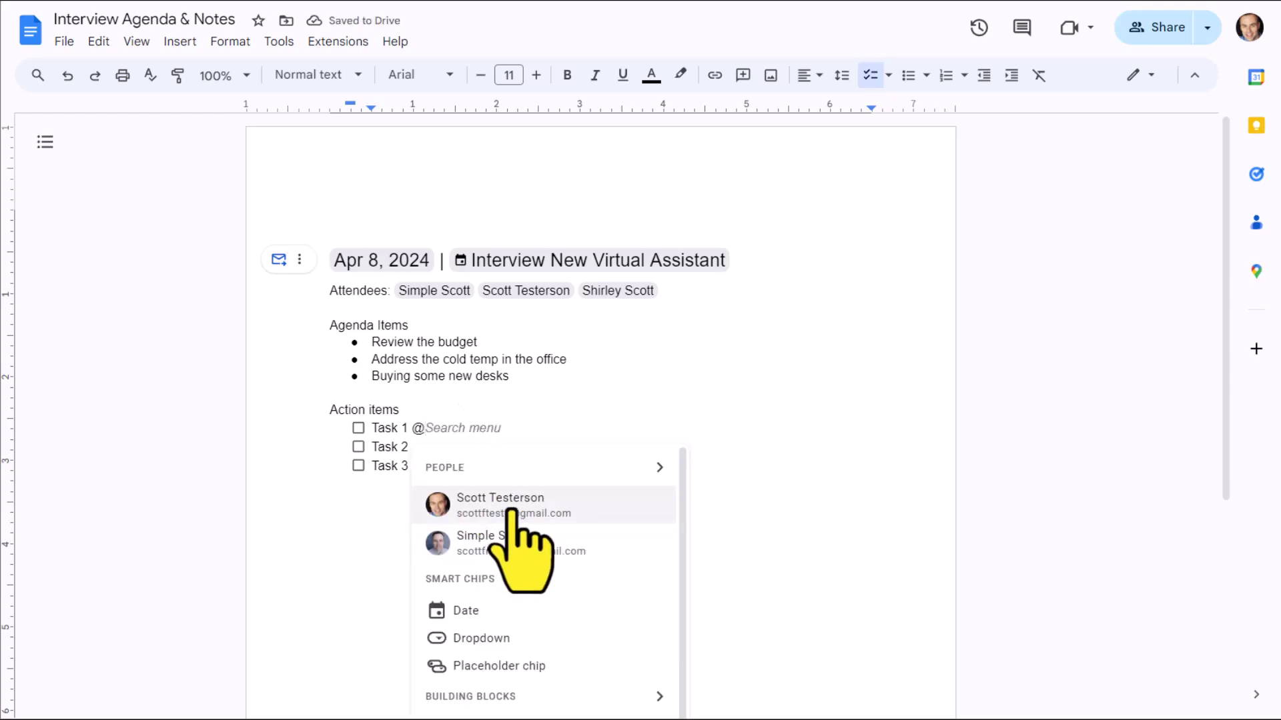
{"action": "left_click", "coordinate": [495, 502]}
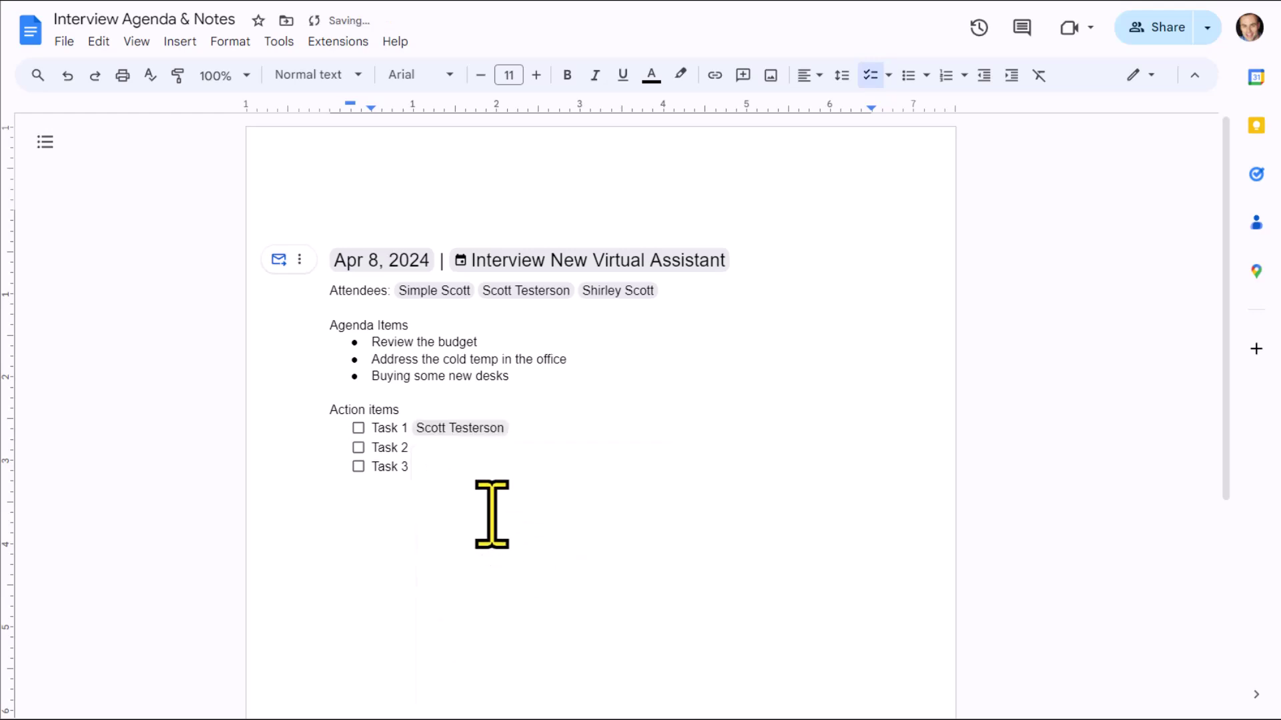
{"action": "mouse_move", "coordinate": [459, 430]}
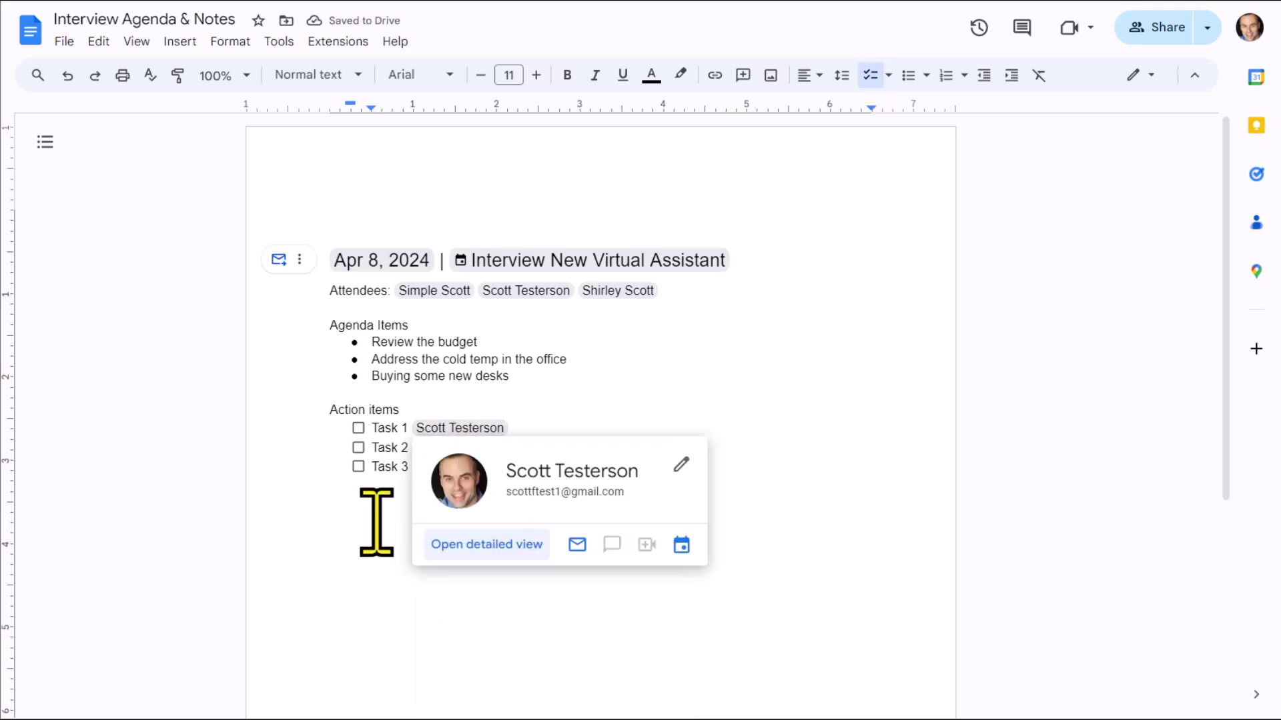
{"action": "left_click", "coordinate": [363, 587]}
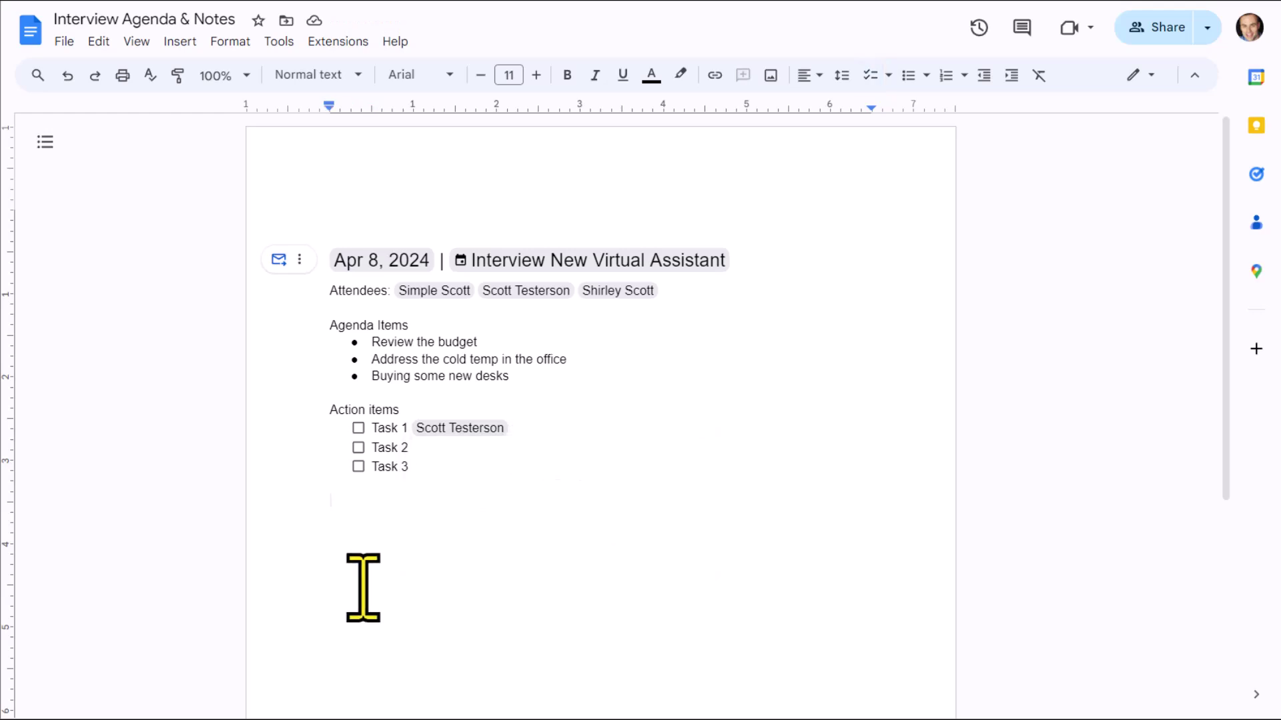
{"action": "left_click", "coordinate": [358, 446]}
{"action": "left_click", "coordinate": [358, 427]}
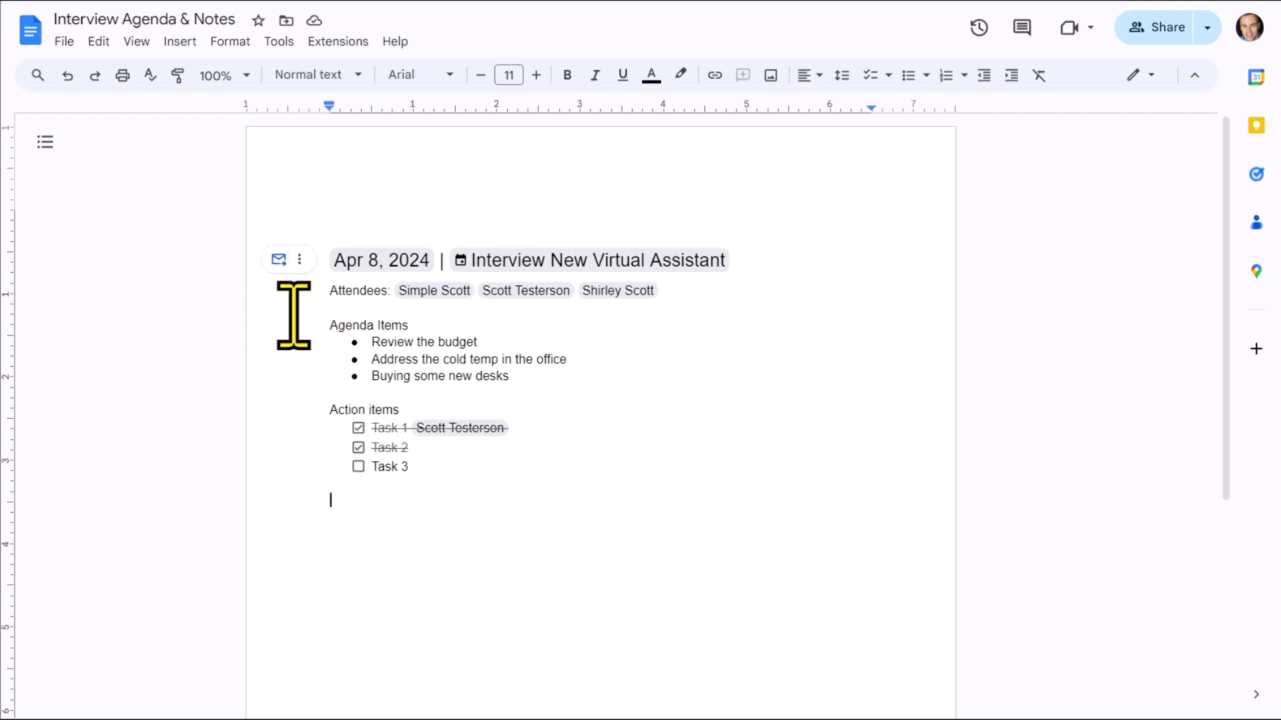
Create a Gmail draft of the notes for all three attendees, review its recipients, and close it.
{"action": "left_click", "coordinate": [278, 260]}
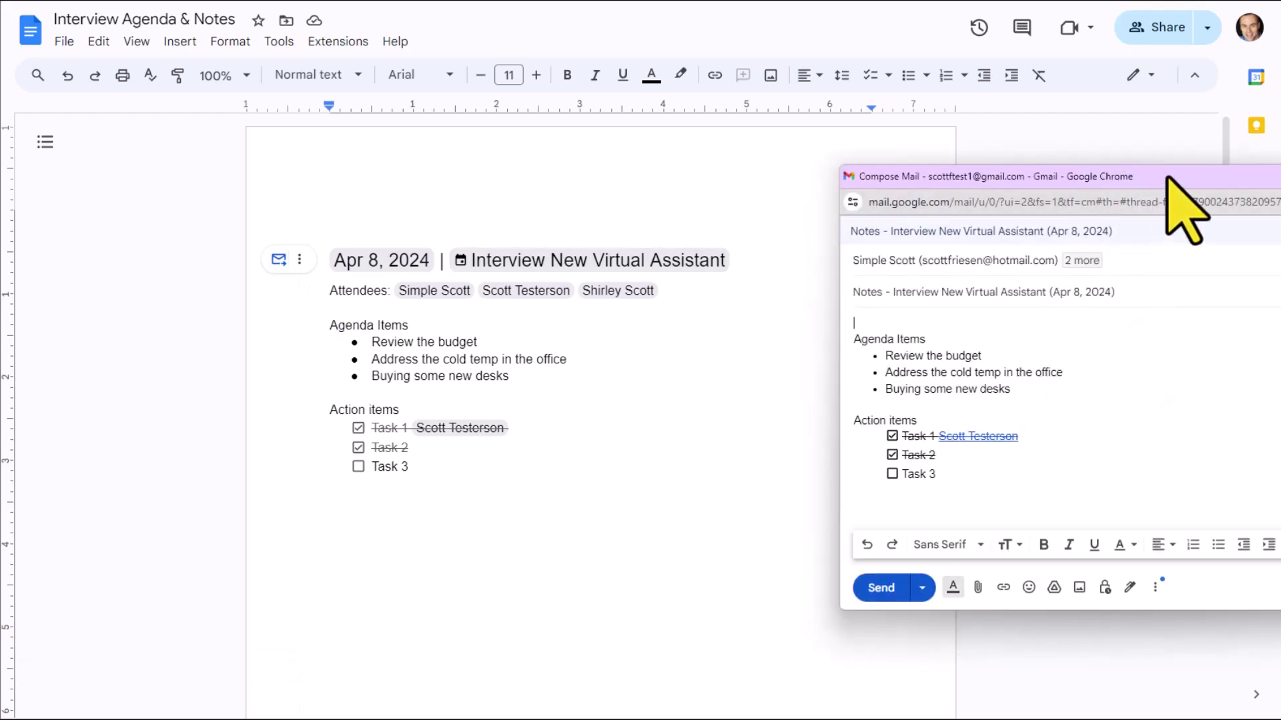
{"action": "left_click_drag", "start_coordinate": [1170, 182], "coordinate": [936, 152]}
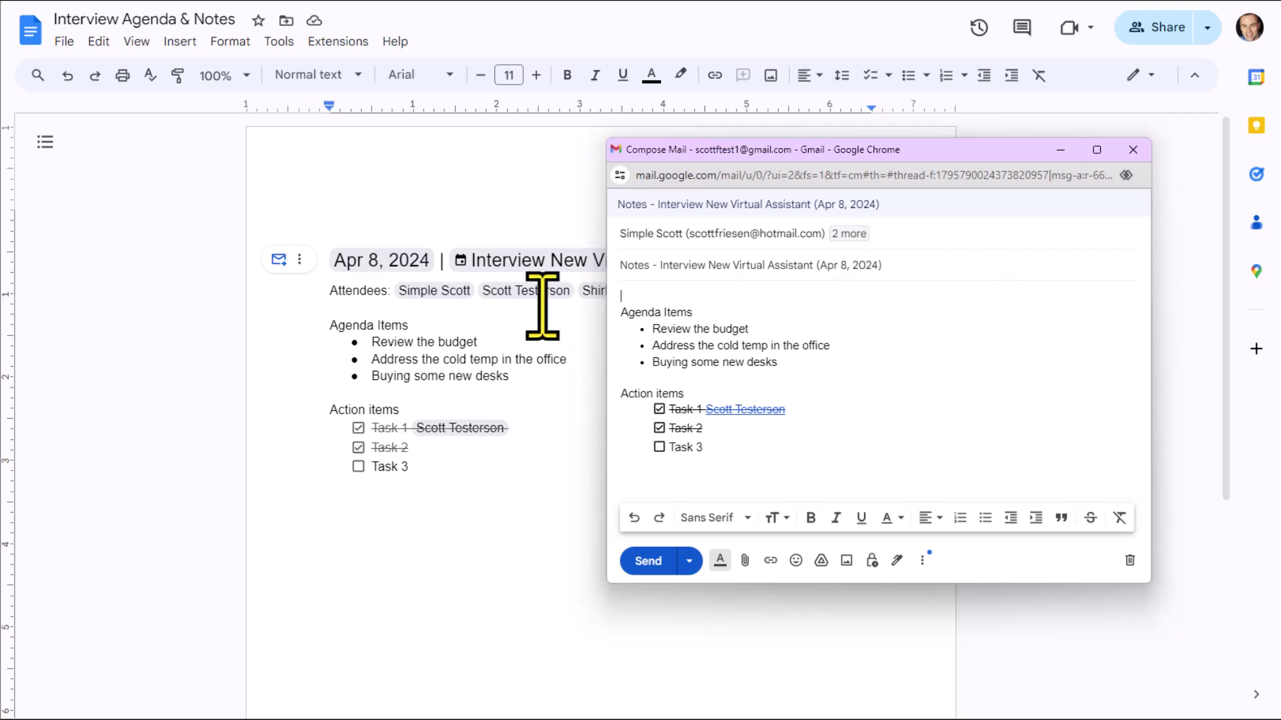
{"action": "left_click", "coordinate": [857, 242]}
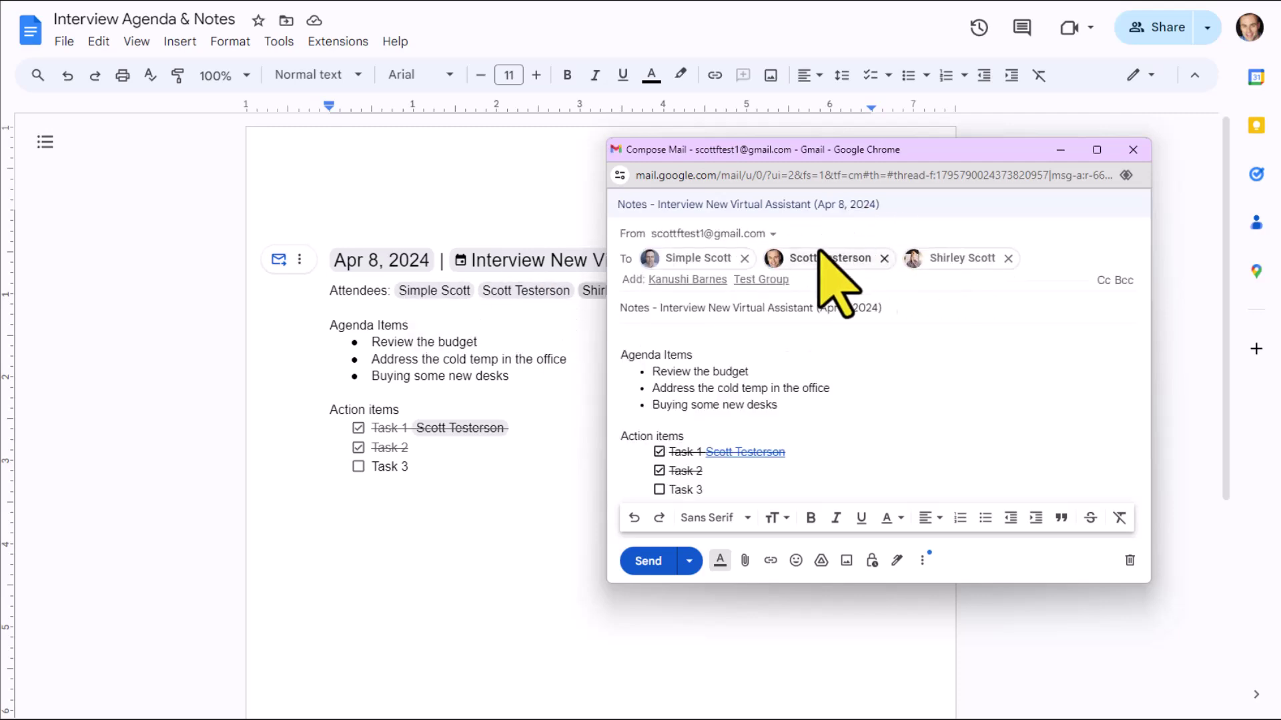
{"action": "left_click", "coordinate": [903, 306]}
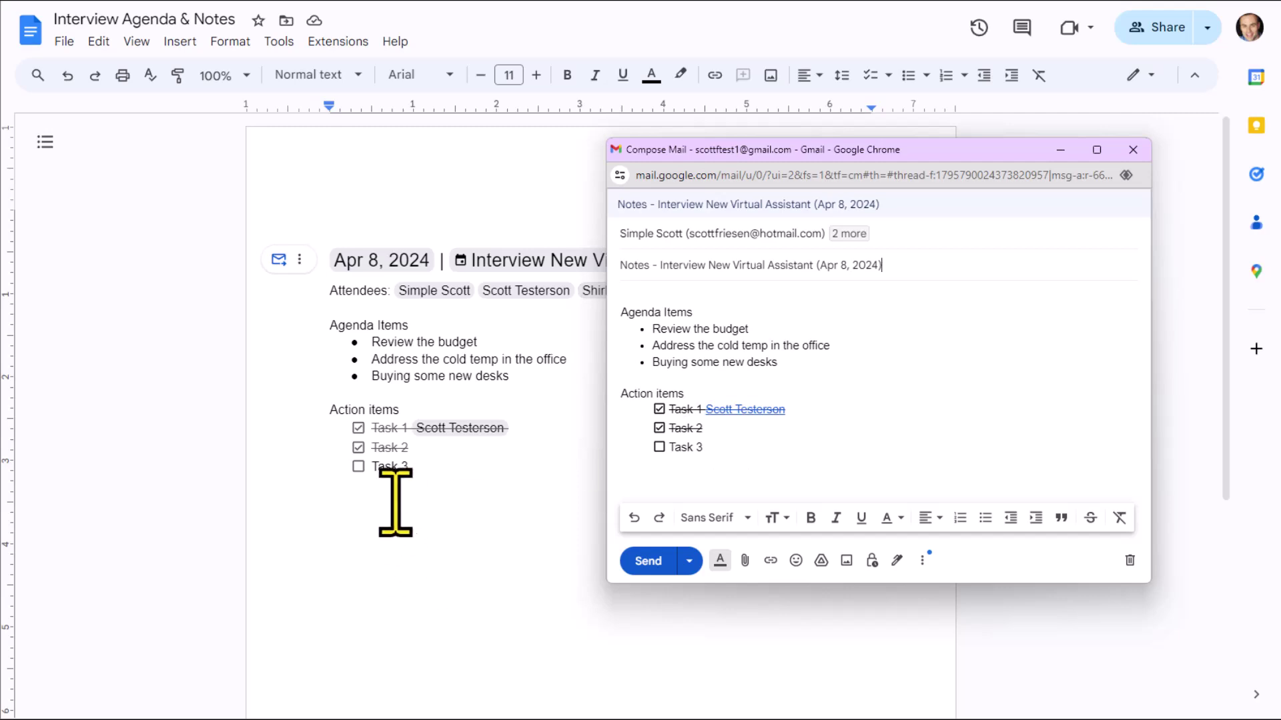
{"action": "left_click", "coordinate": [1134, 151]}
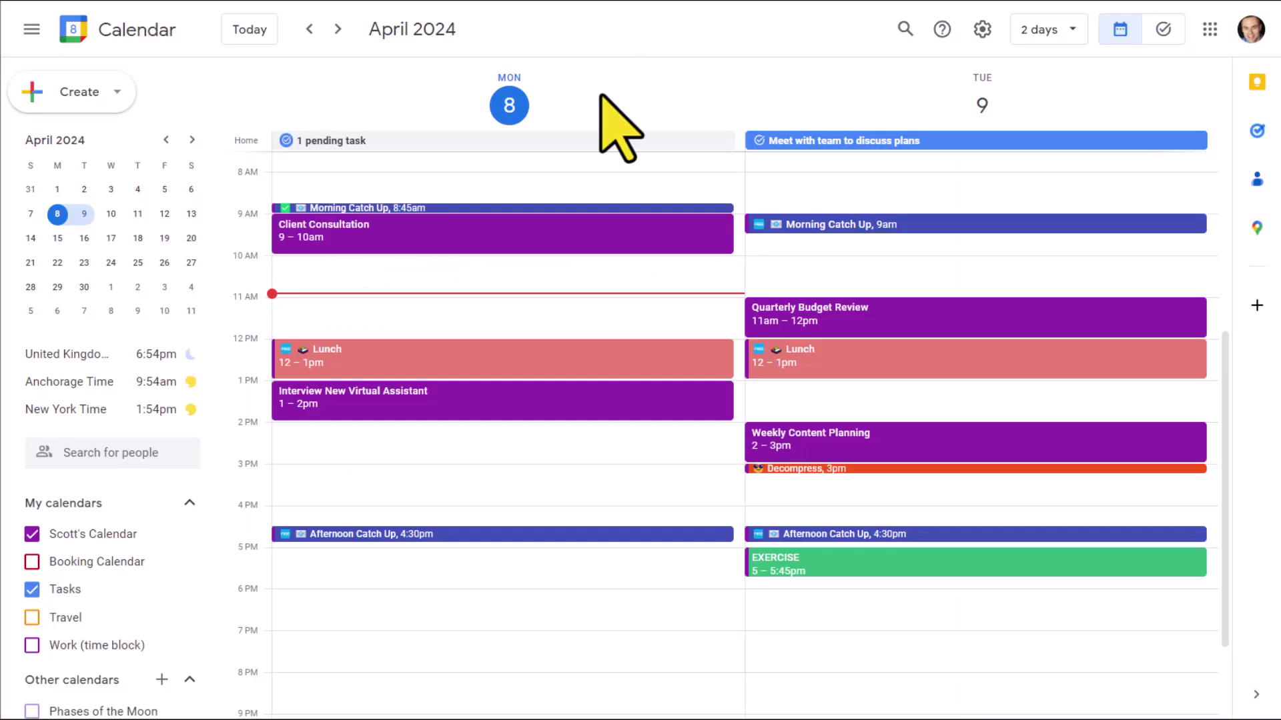
Open the Interview Agenda & Notes attachment from the calendar's Interview New Virtual Assistant event.
{"action": "left_click", "coordinate": [456, 404]}
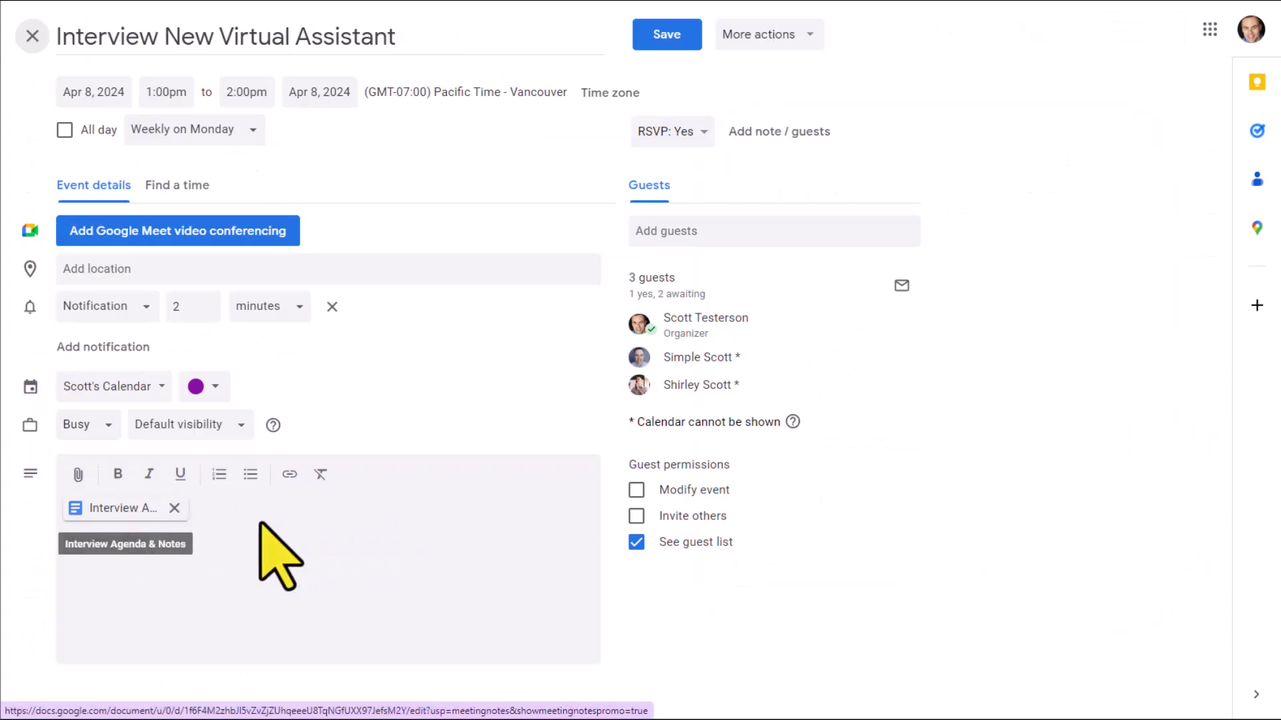
{"action": "left_click", "coordinate": [33, 37]}
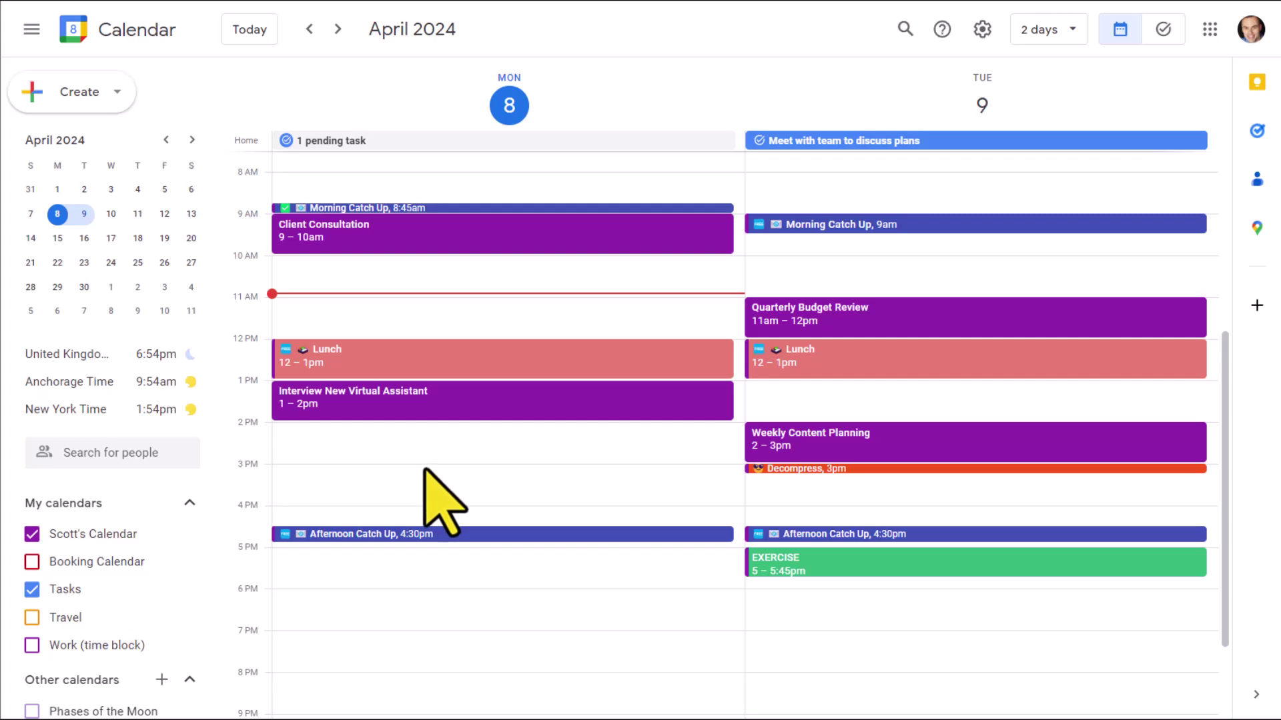
{"action": "left_click", "coordinate": [438, 399]}
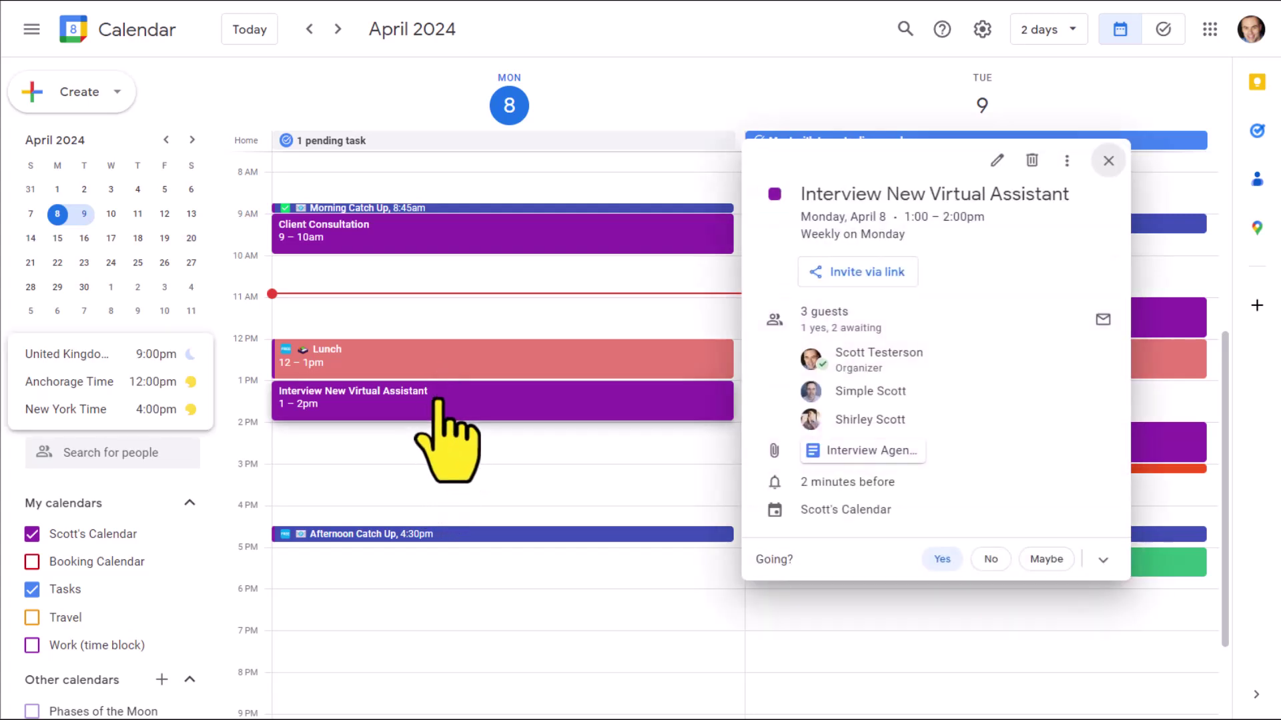
{"action": "left_click", "coordinate": [868, 455]}
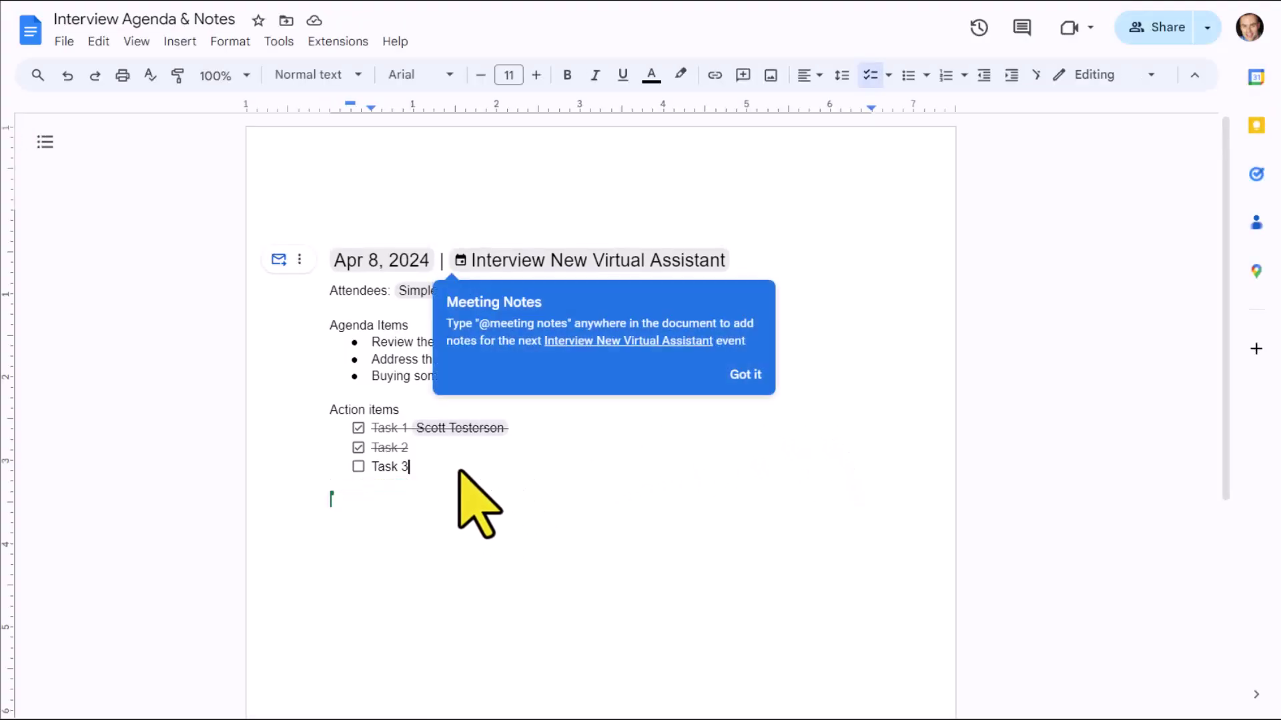
Insert a notes block for the Monday, April 15 interview instance above the Apr 8 notes.
{"action": "left_click", "coordinate": [745, 375]}
{"action": "left_click", "coordinate": [473, 553]}
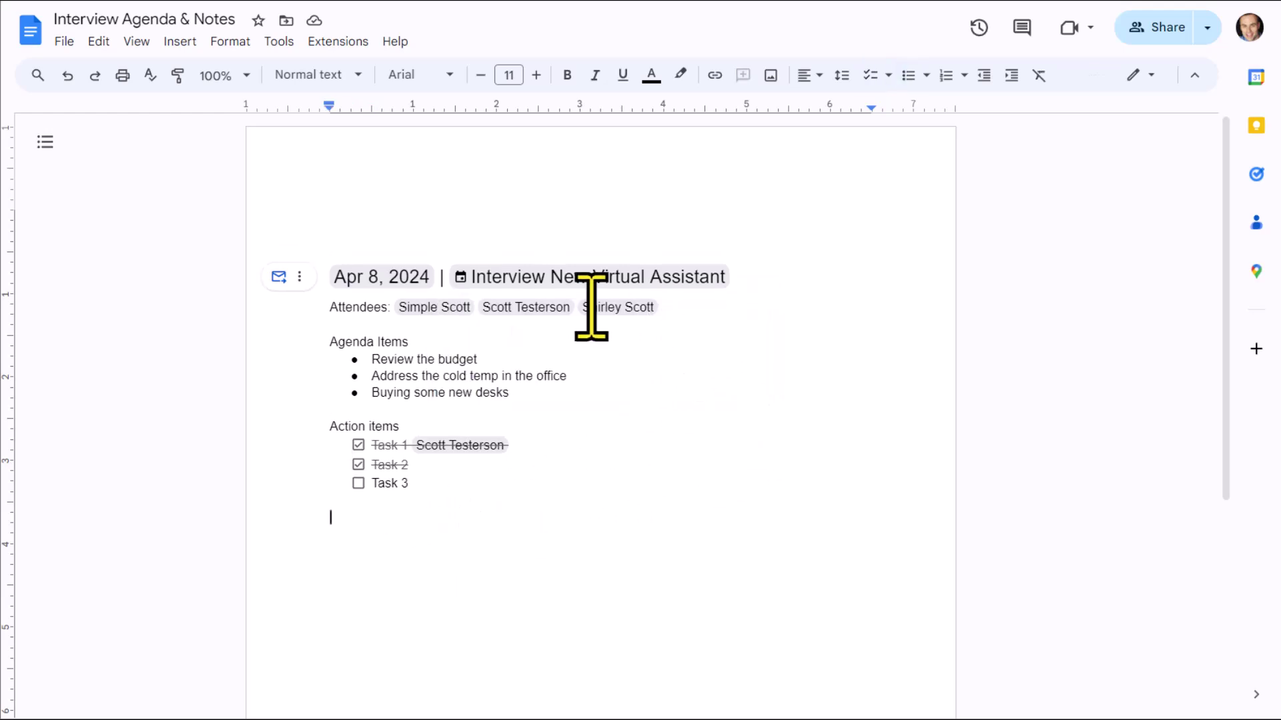
{"action": "mouse_move", "coordinate": [618, 306]}
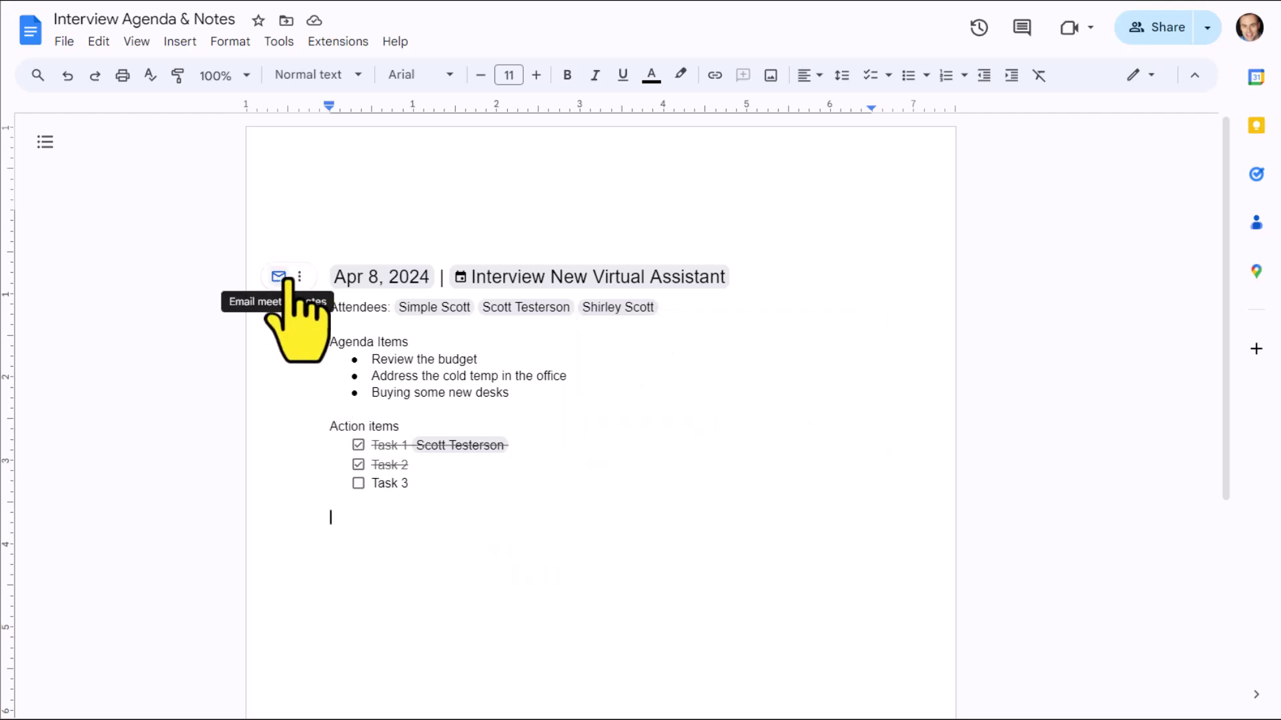
{"action": "left_click", "coordinate": [298, 276]}
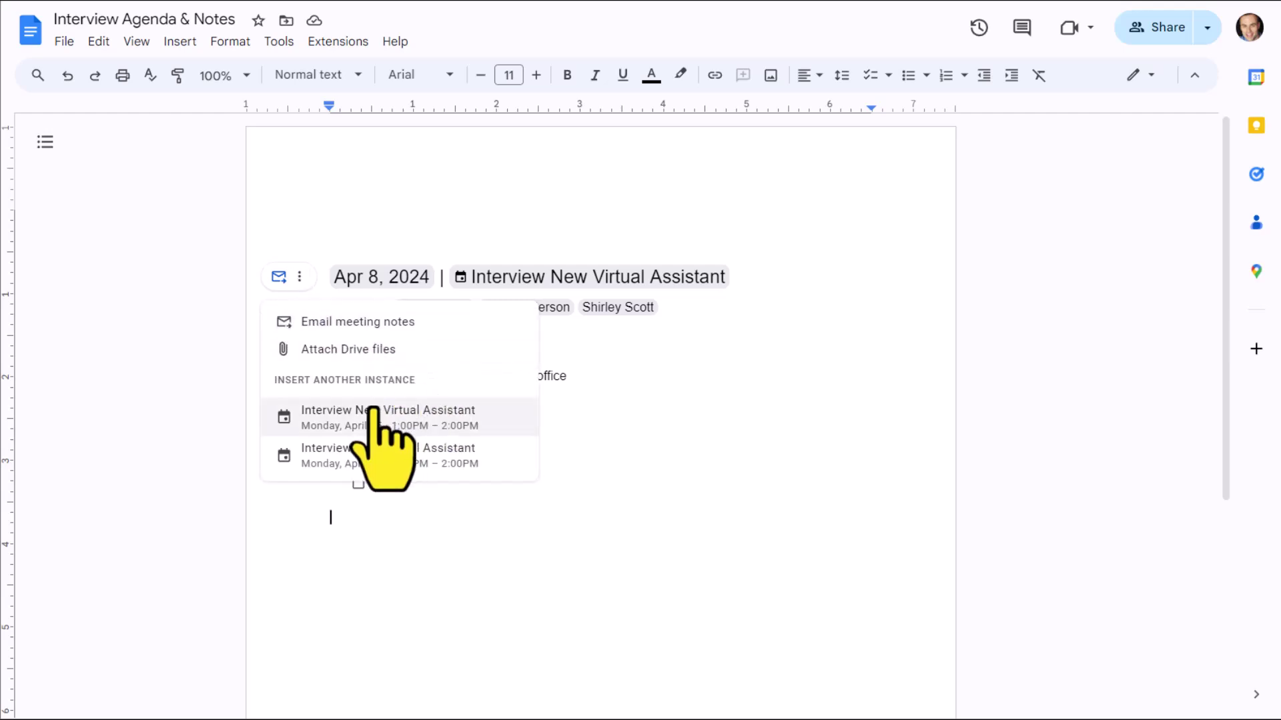
{"action": "left_click", "coordinate": [421, 417]}
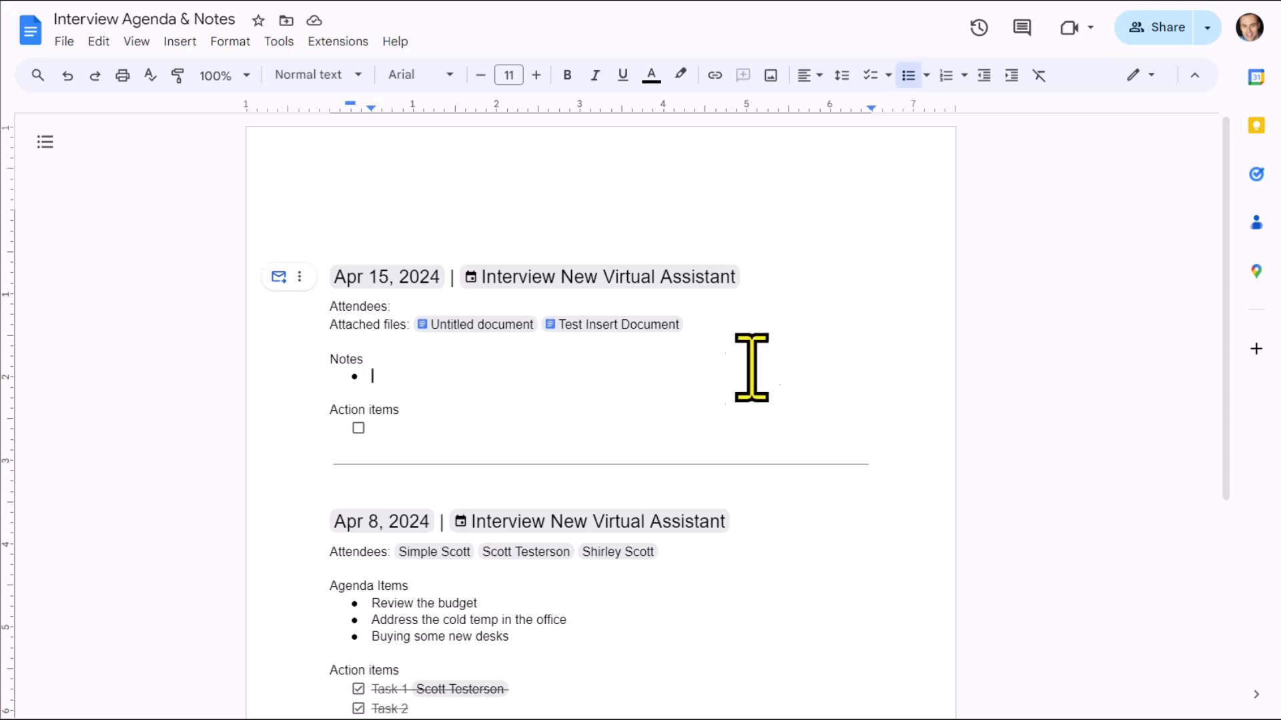
{"action": "scroll", "coordinate": [724, 410], "scroll_direction": "down", "scroll_amount": 5}
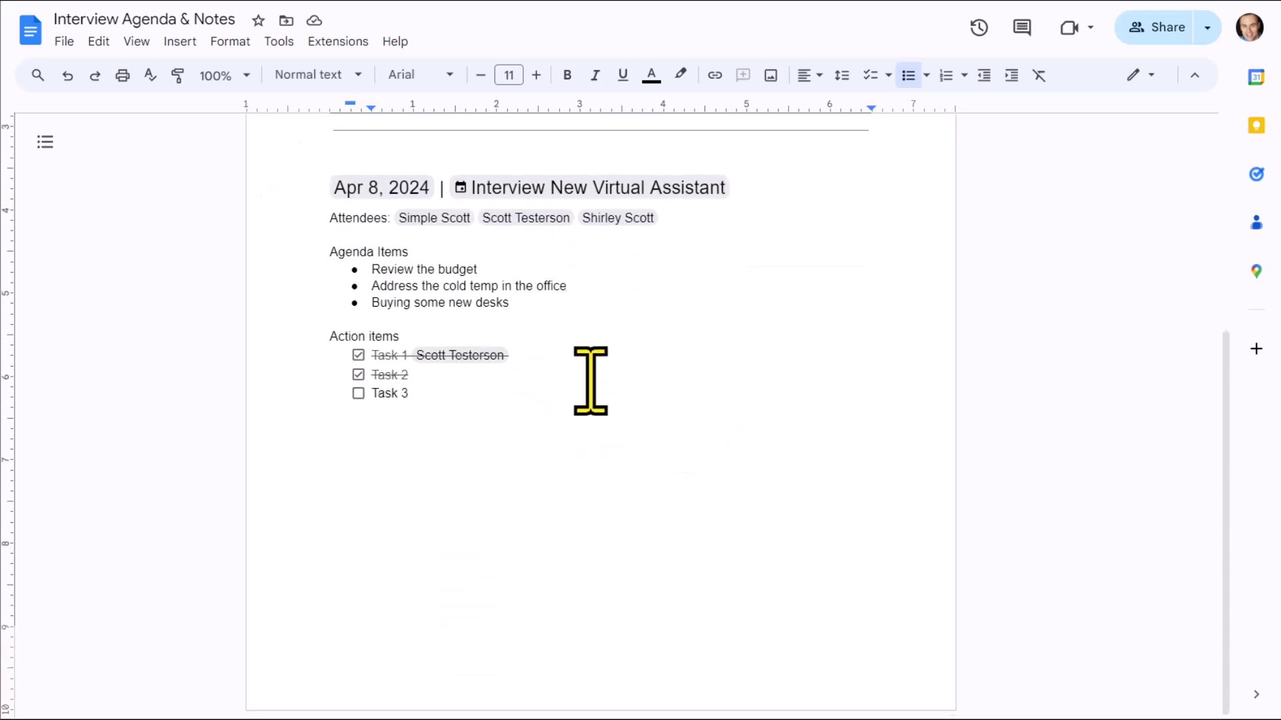
{"action": "scroll", "coordinate": [589, 380], "scroll_direction": "up", "scroll_amount": 4}
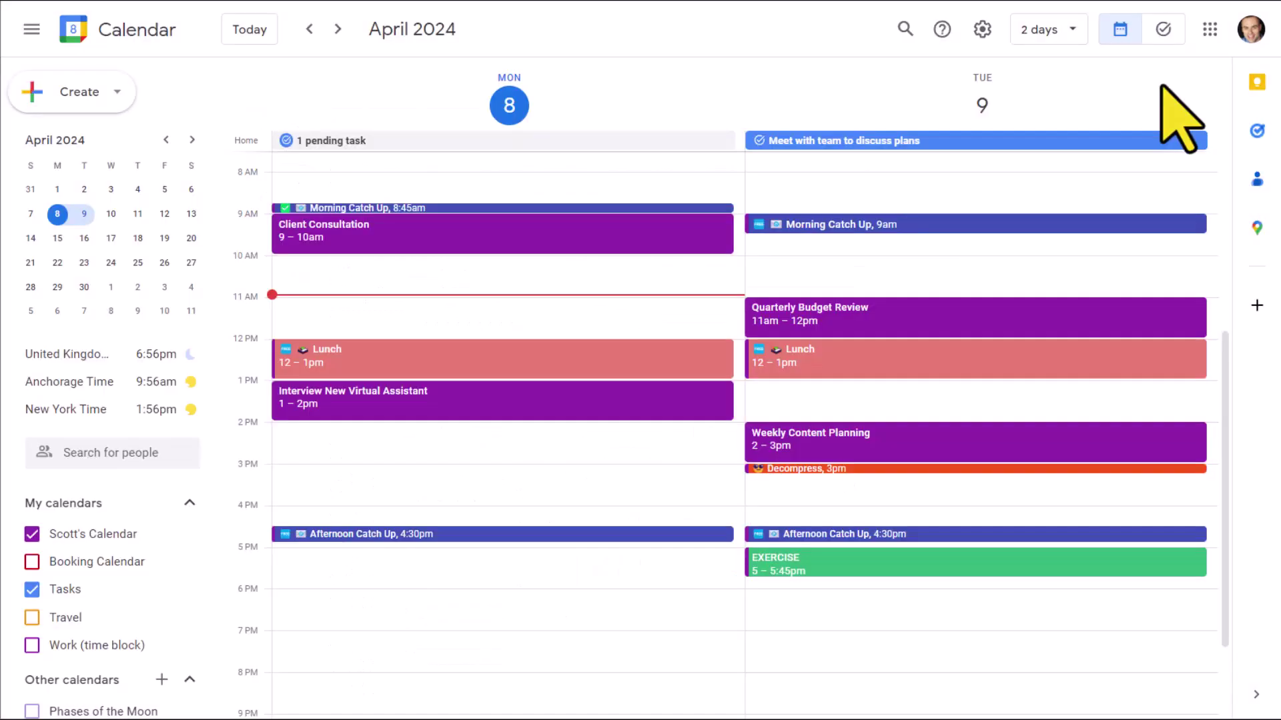